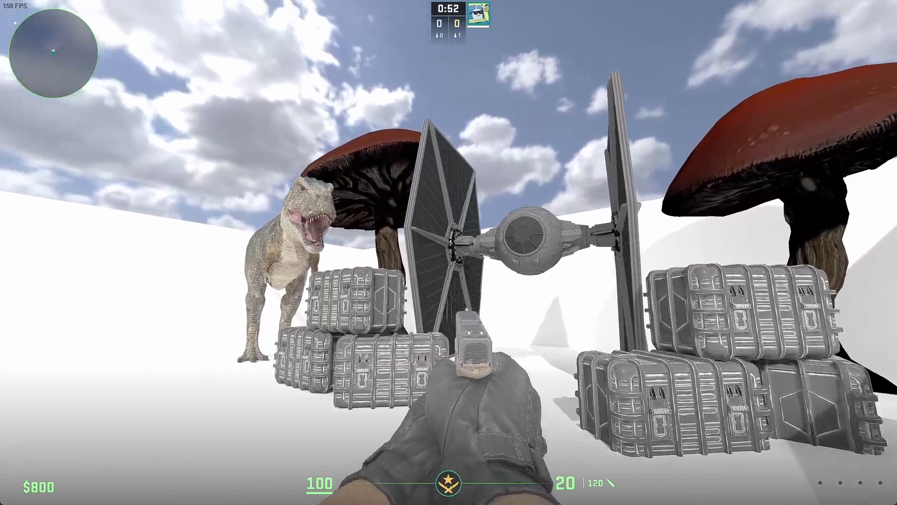
{"action": "key", "text": "w"}
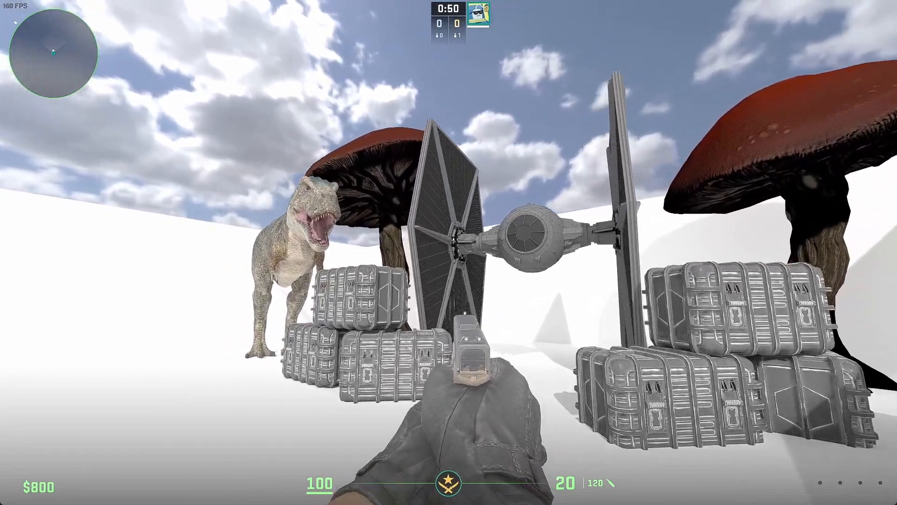
{"action": "key", "text": "f"}
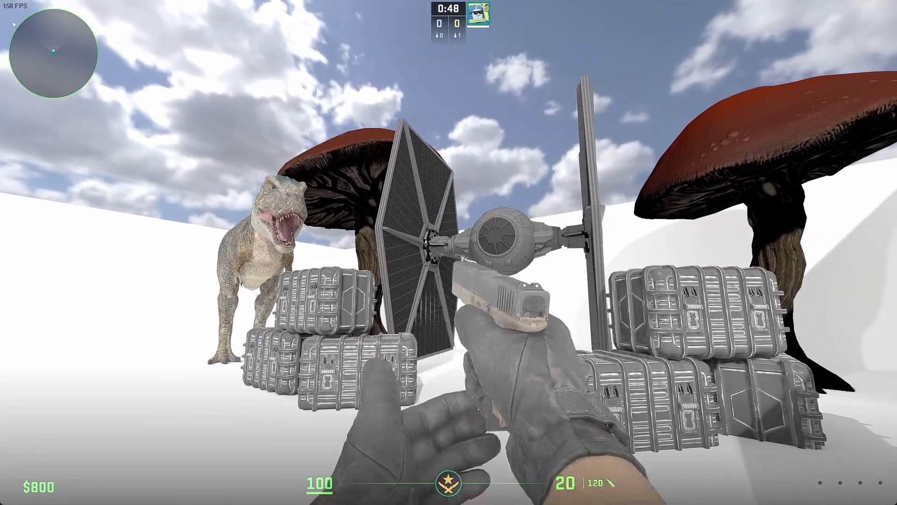
{"action": "key", "text": "3"}
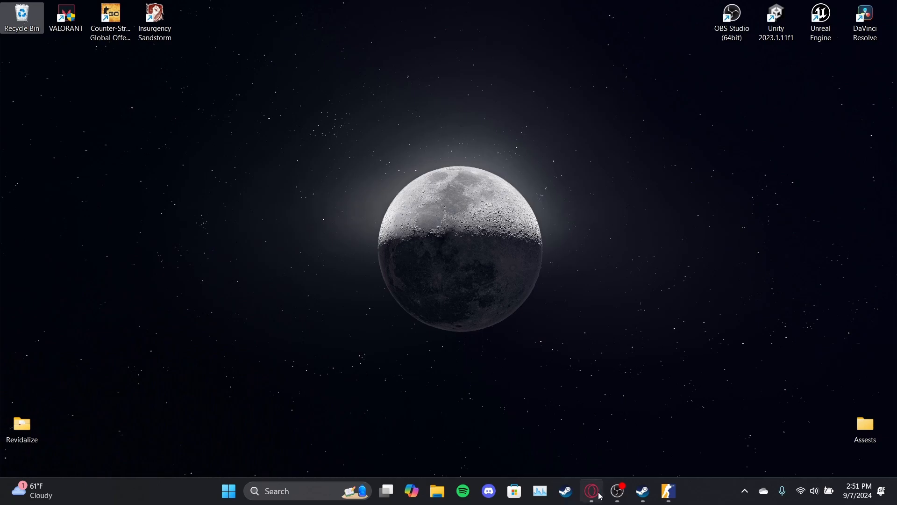
Step: Switch to the Opera GX browser, search the web for sketchfab and open the Sketchfab site
{"action": "left_click", "coordinate": [591, 491]}
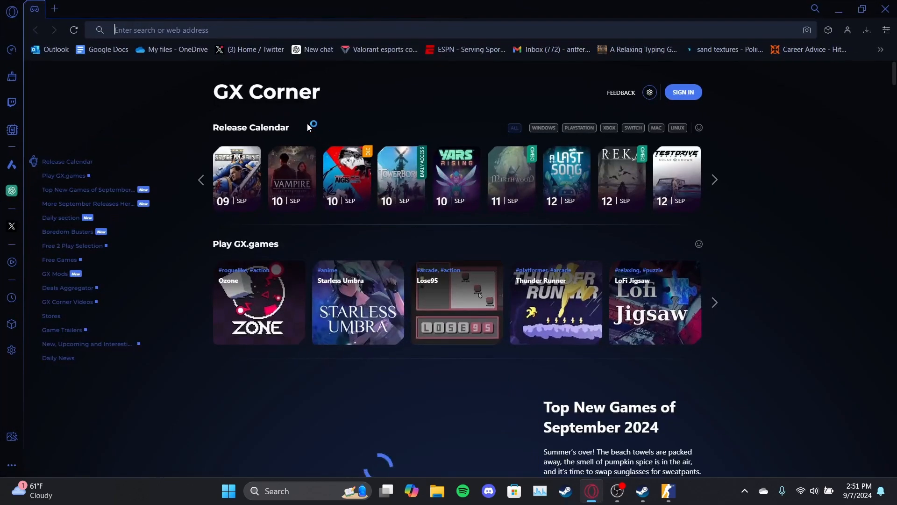
{"action": "key", "text": "ctrl+l"}
{"action": "type", "text": "sketch"}
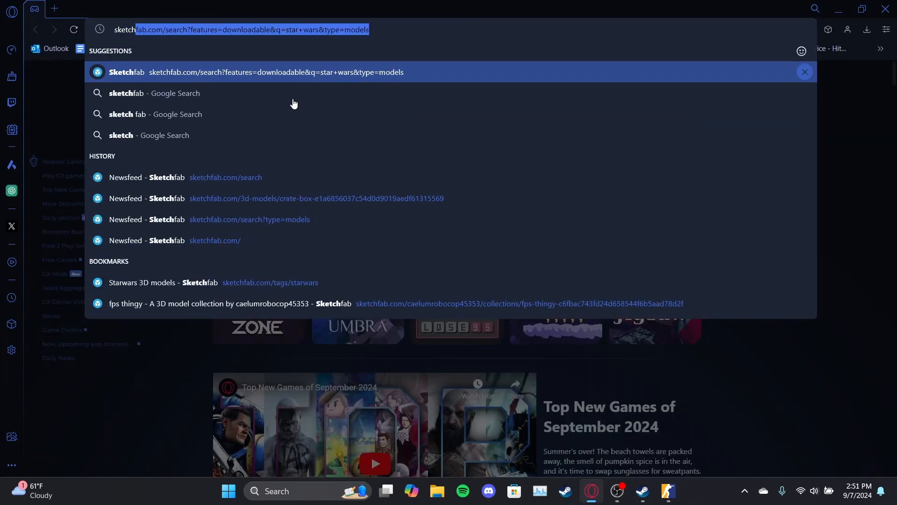
{"action": "type", "text": "fab"}
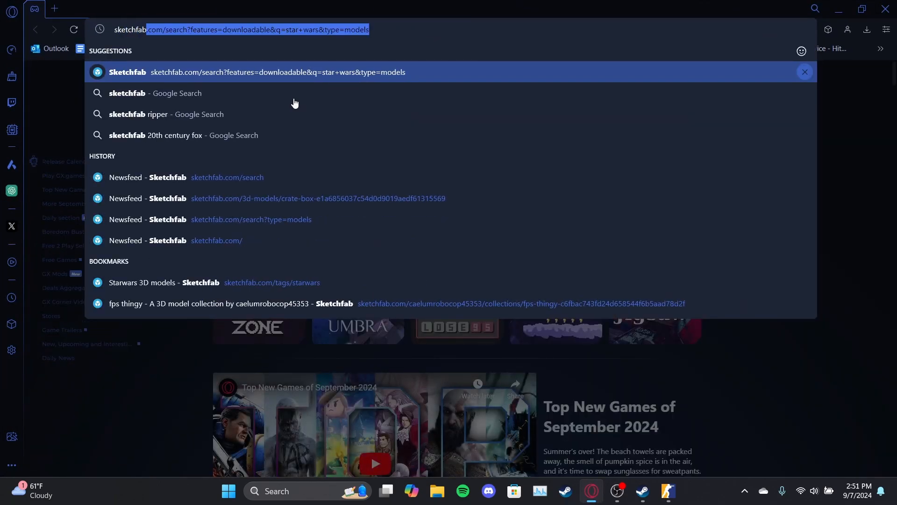
{"action": "left_click", "coordinate": [225, 95]}
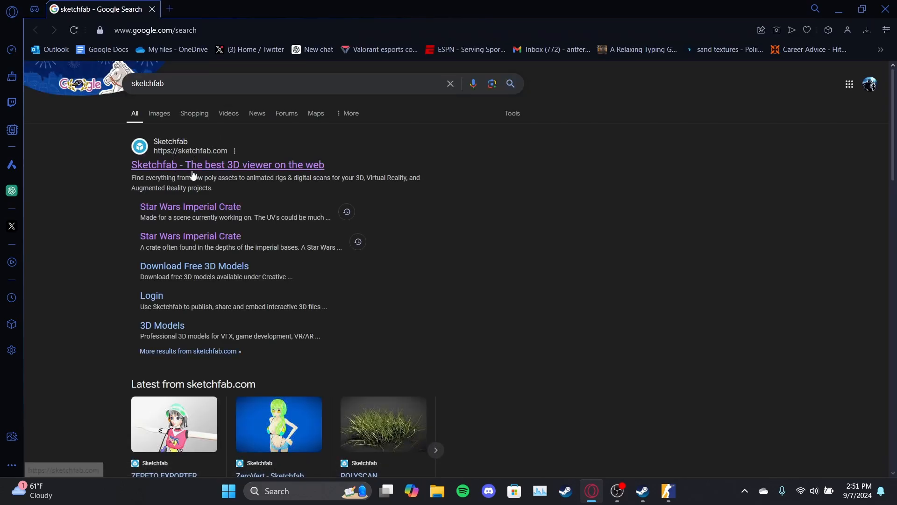
{"action": "left_click", "coordinate": [256, 166]}
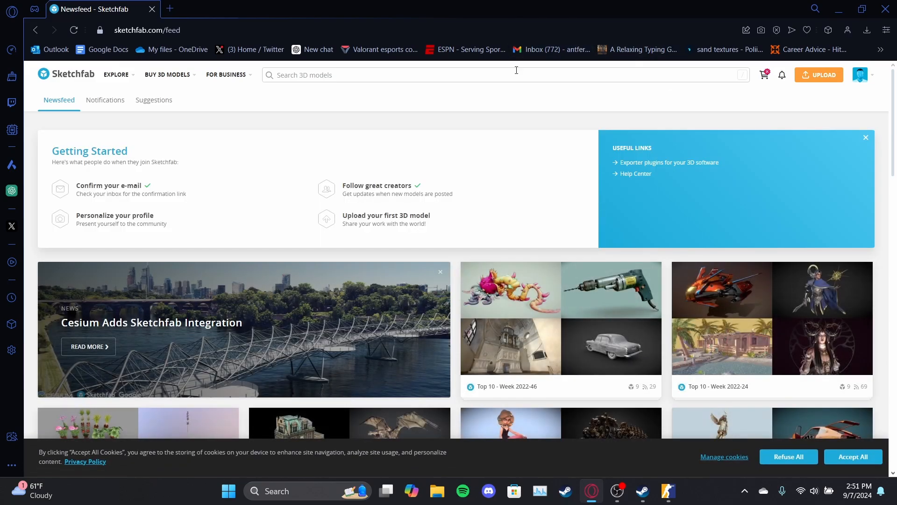
Step: Search Sketchfab for crate models, limit the results to downloadable ones and browse them
{"action": "left_click", "coordinate": [508, 77]}
{"action": "type", "text": "crate"}
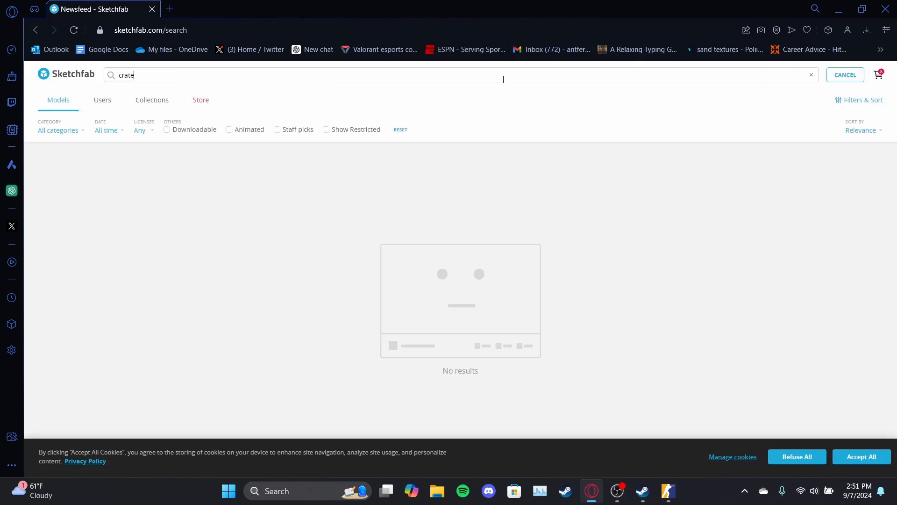
{"action": "scroll", "coordinate": [654, 248], "scroll_direction": "down", "scroll_amount": 8}
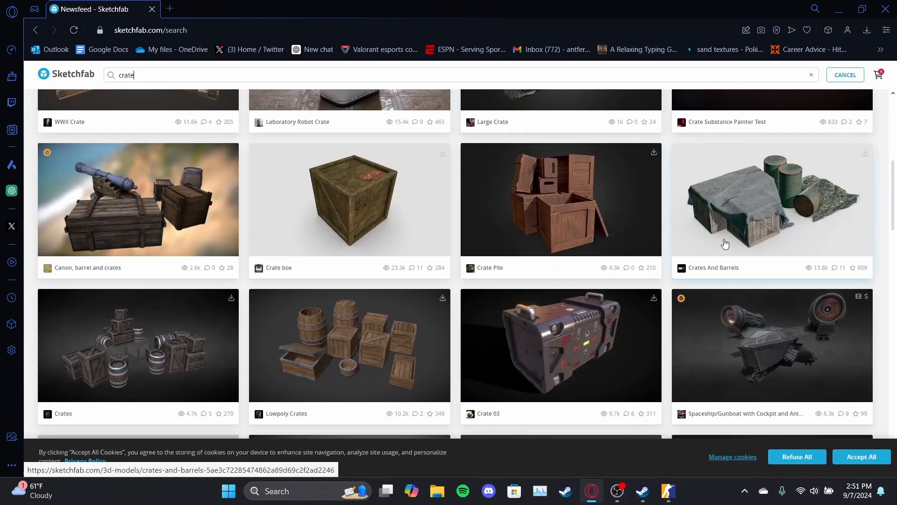
{"action": "scroll", "coordinate": [725, 243], "scroll_direction": "down", "scroll_amount": 8}
{"action": "scroll", "coordinate": [330, 157], "scroll_direction": "up", "scroll_amount": 15}
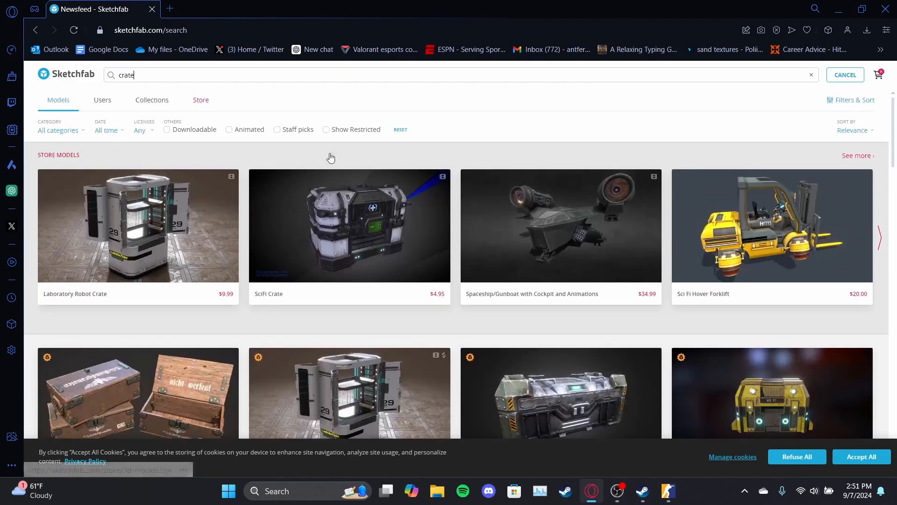
{"action": "left_click", "coordinate": [183, 130]}
{"action": "scroll", "coordinate": [399, 215], "scroll_direction": "down", "scroll_amount": 6}
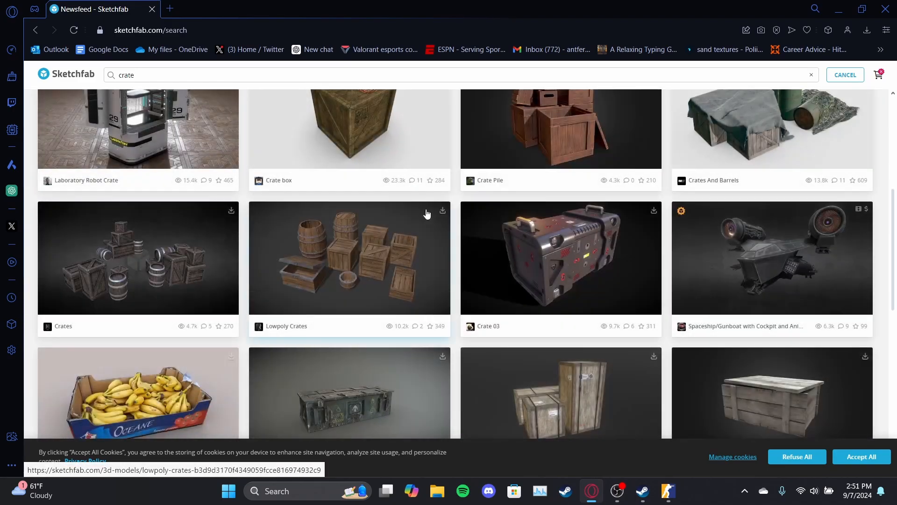
{"action": "scroll", "coordinate": [427, 214], "scroll_direction": "down", "scroll_amount": 13}
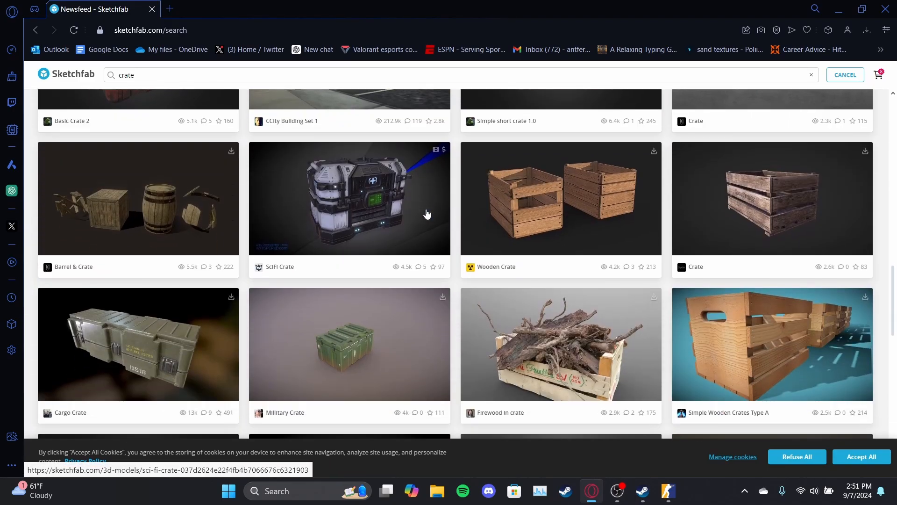
{"action": "scroll", "coordinate": [427, 213], "scroll_direction": "up", "scroll_amount": 3}
Step: Open the simple wooden Crate model with the long shadow, download it in its original fbx format and minimize the browser
{"action": "left_click", "coordinate": [781, 157]}
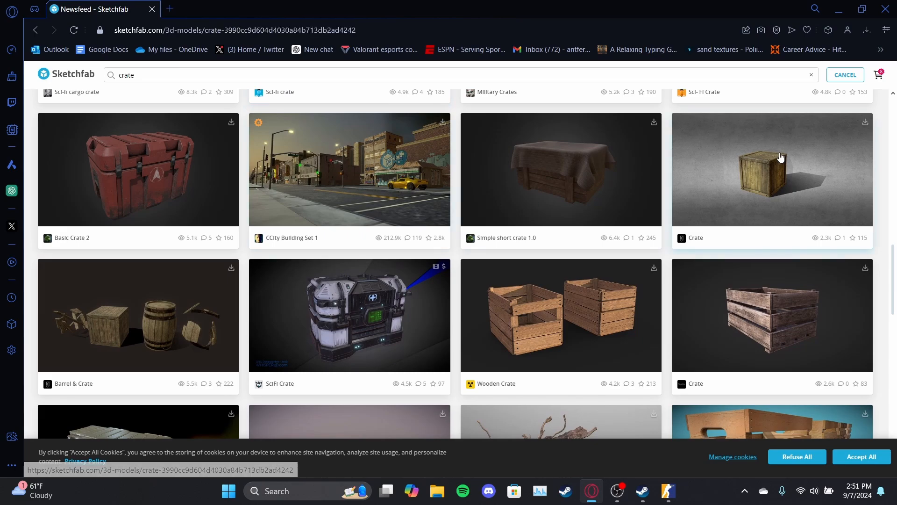
{"action": "scroll", "coordinate": [427, 223], "scroll_direction": "down", "scroll_amount": 4}
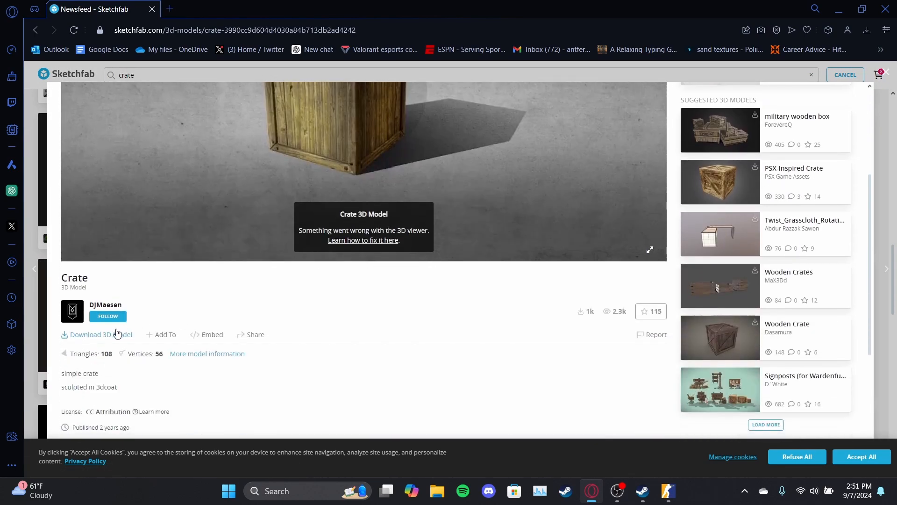
{"action": "left_click", "coordinate": [87, 341]}
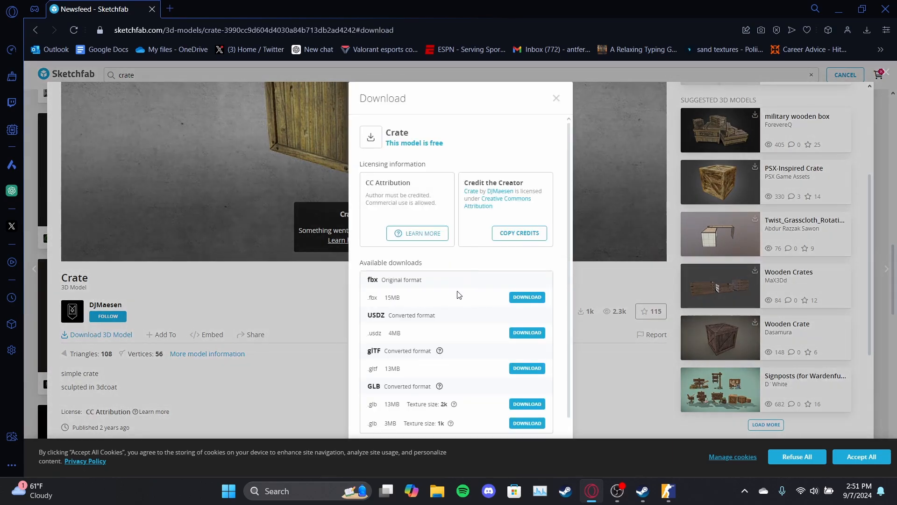
{"action": "left_click_drag", "start_coordinate": [365, 289], "coordinate": [367, 281]}
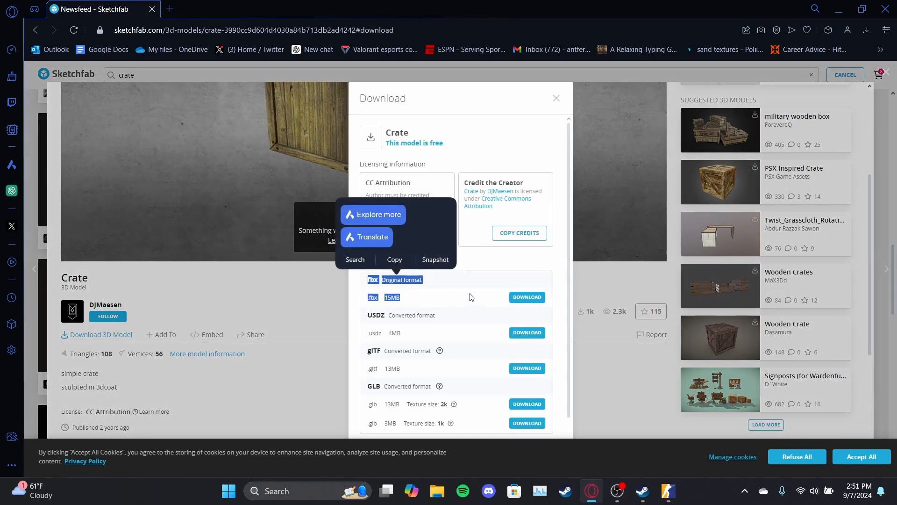
{"action": "left_click", "coordinate": [510, 302]}
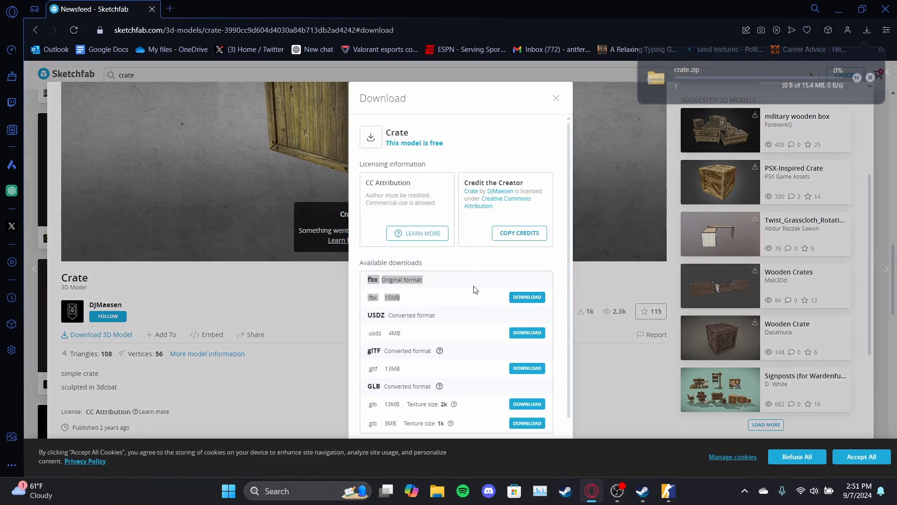
{"action": "left_click", "coordinate": [839, 9]}
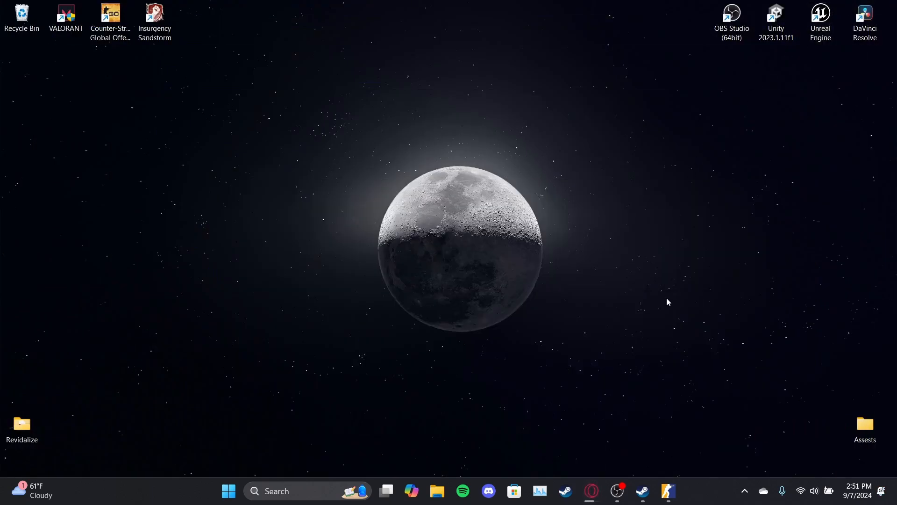
Step: Switch to the Counter-Strike 2 Workshop Tools, create a new addon named Custom and launch its tools
{"action": "left_click", "coordinate": [670, 499]}
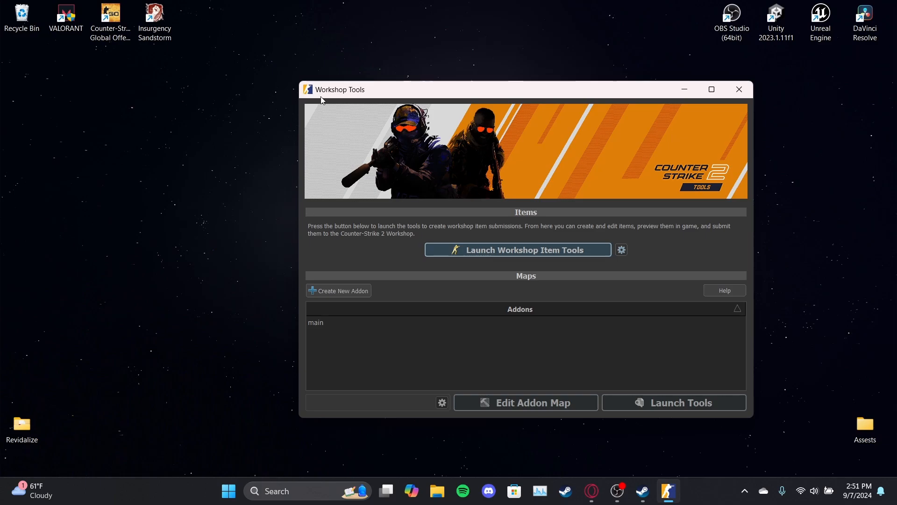
{"action": "left_click", "coordinate": [644, 484]}
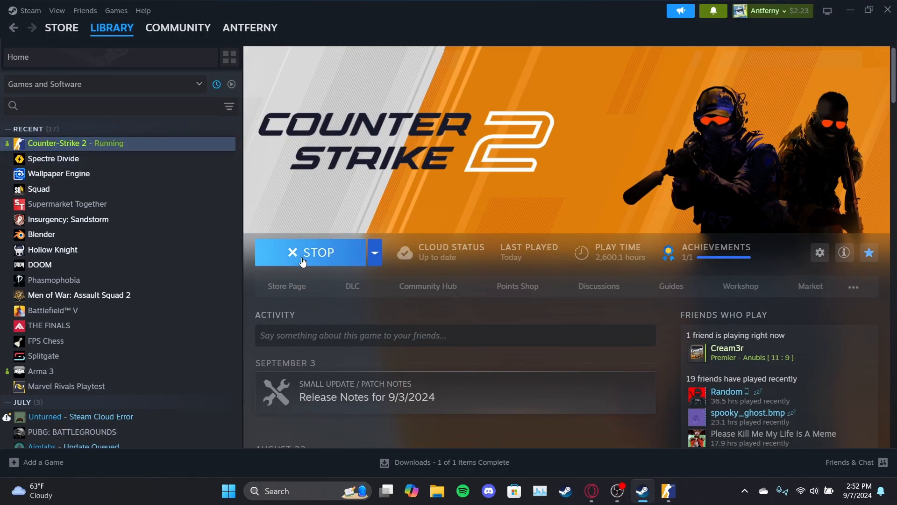
{"action": "left_click", "coordinate": [853, 16]}
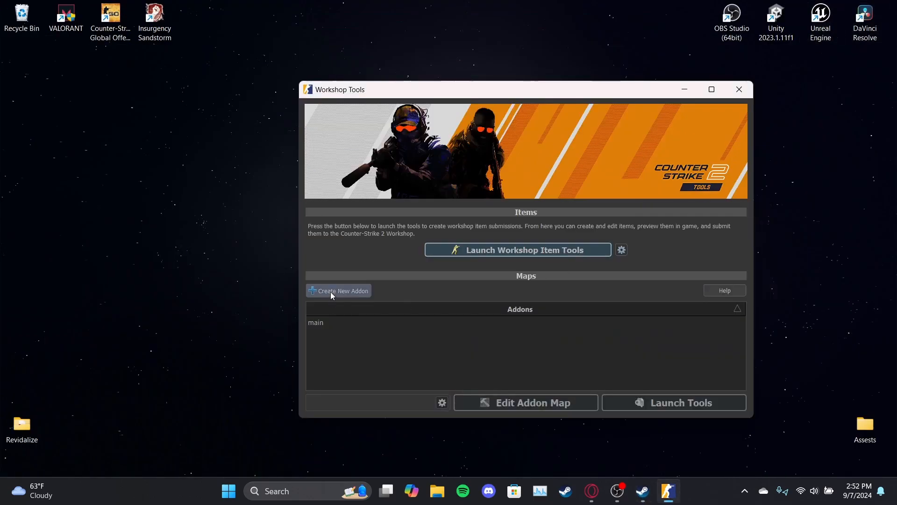
{"action": "left_click", "coordinate": [330, 291]}
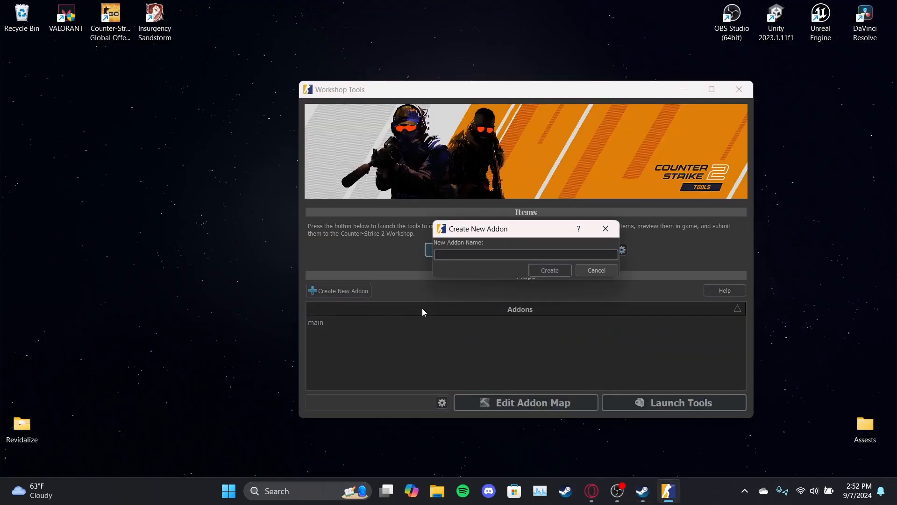
{"action": "type", "text": "Custom"}
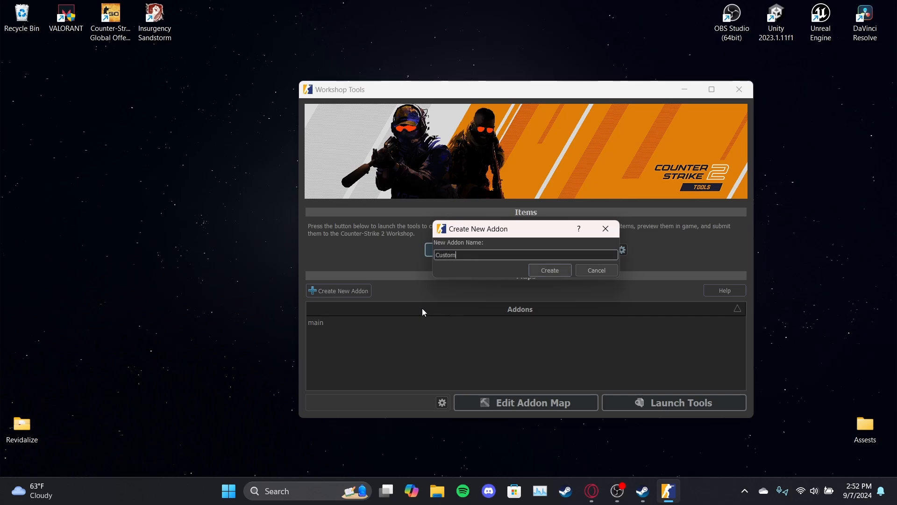
{"action": "left_click", "coordinate": [569, 268]}
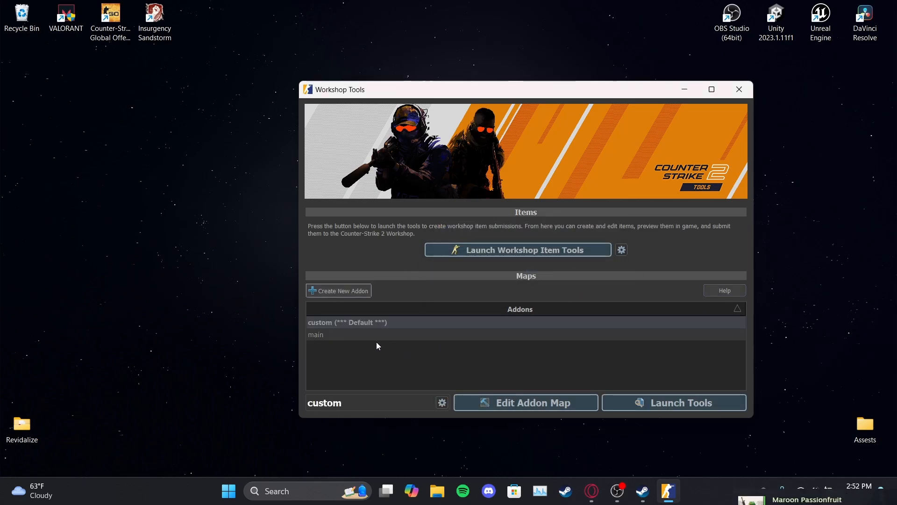
{"action": "double_click", "coordinate": [346, 318]}
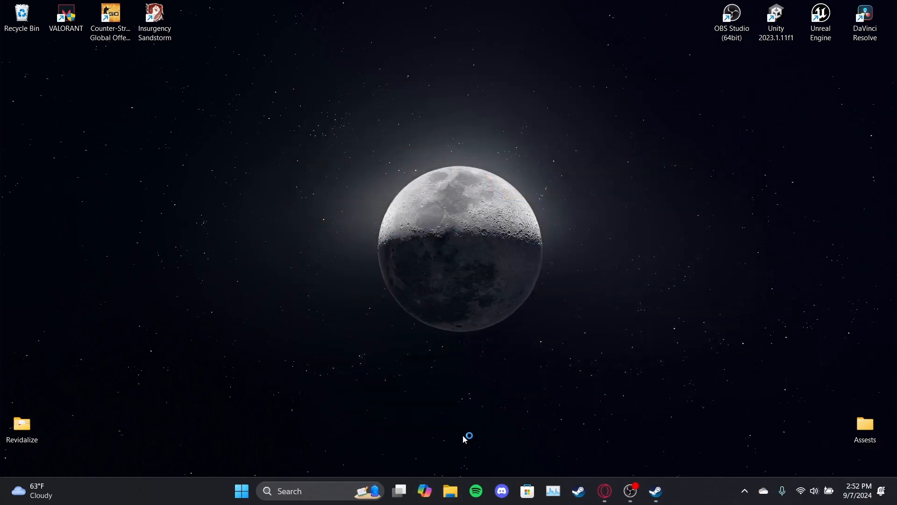
Step: Switch to Steam, browse the local files of Counter-Strike 2 and minimize the Steam window
{"action": "left_click", "coordinate": [667, 491]}
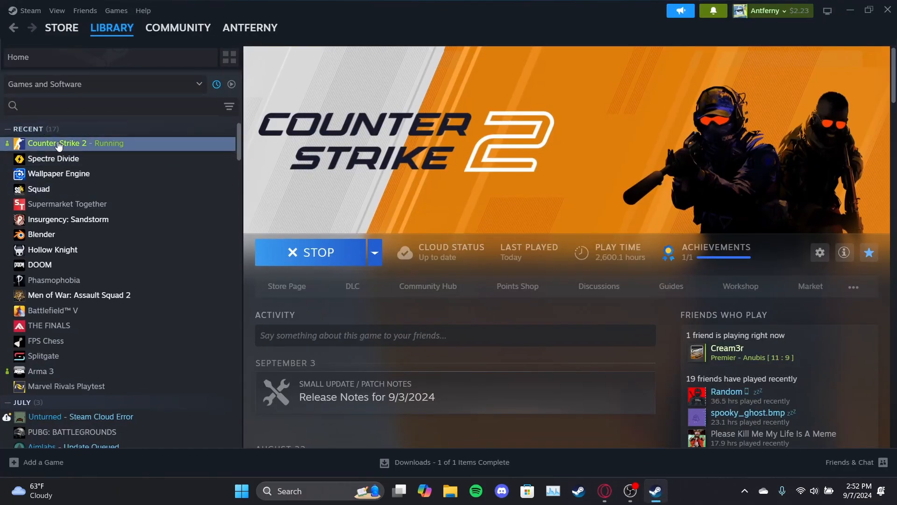
{"action": "right_click", "coordinate": [135, 142]}
{"action": "mouse_move", "coordinate": [198, 213]}
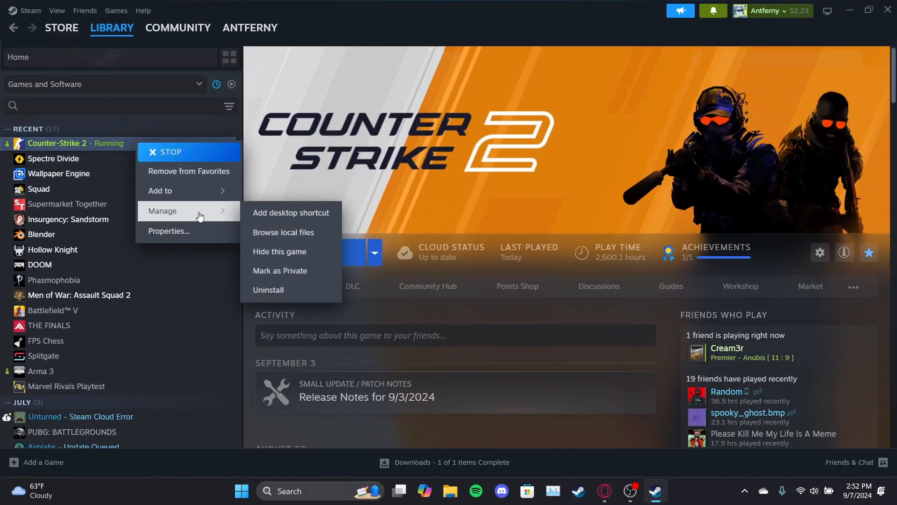
{"action": "left_click", "coordinate": [287, 233]}
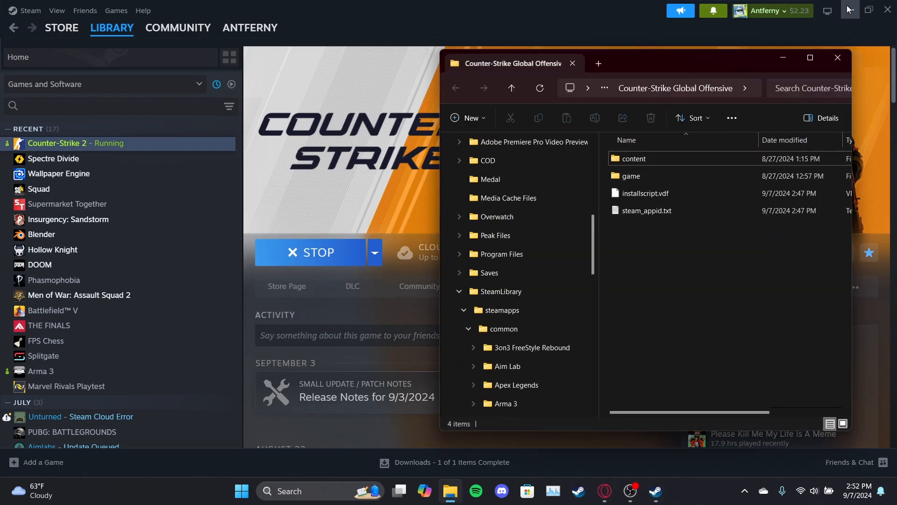
{"action": "left_click", "coordinate": [850, 9]}
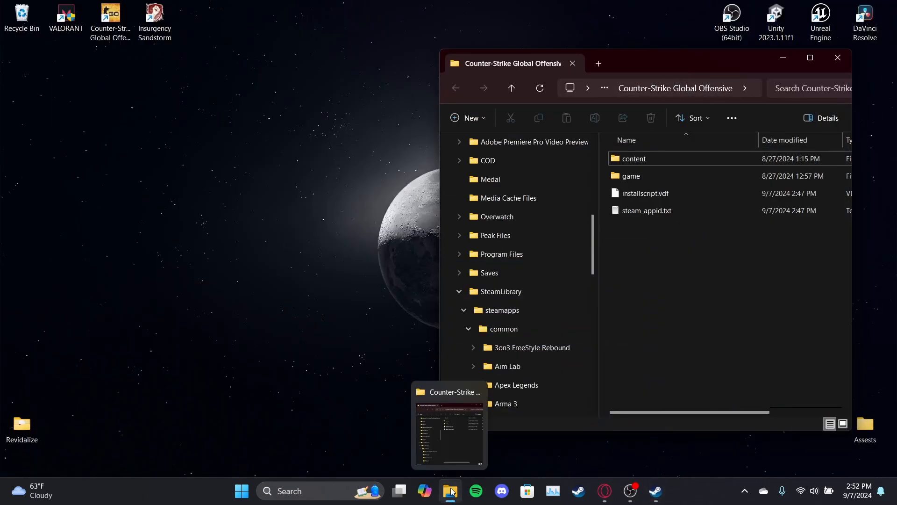
Step: Open a second File Explorer window, show the Downloads folder in it and move it clear of the game folder
{"action": "right_click", "coordinate": [449, 489]}
{"action": "left_click", "coordinate": [430, 418]}
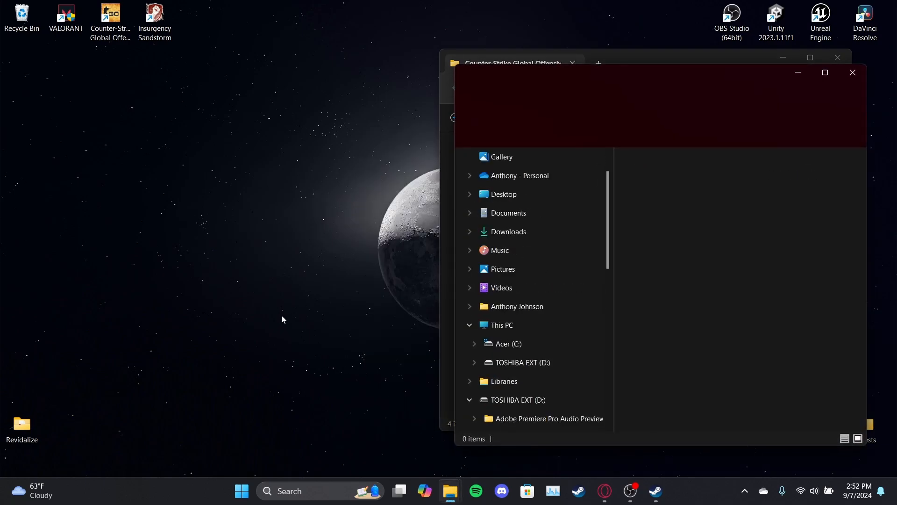
{"action": "left_click_drag", "start_coordinate": [607, 83], "coordinate": [339, 75]}
{"action": "left_click", "coordinate": [243, 227]}
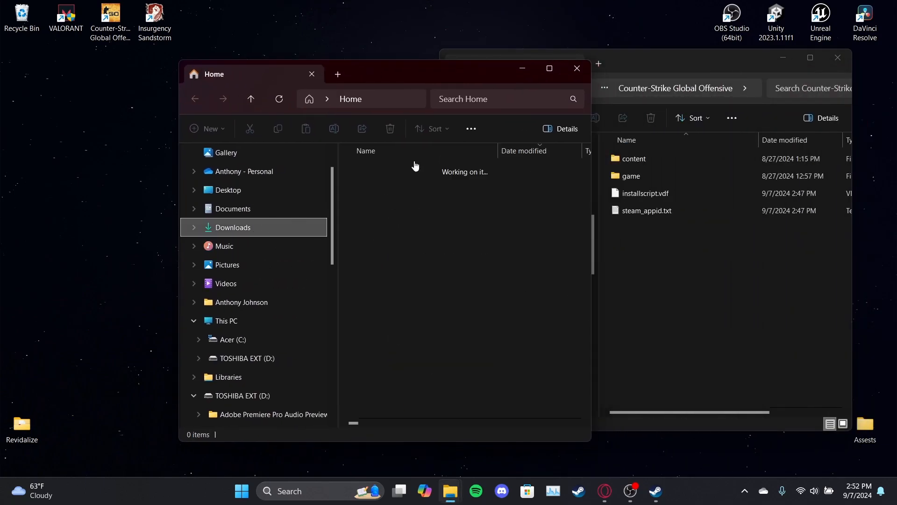
{"action": "left_click_drag", "start_coordinate": [466, 77], "coordinate": [334, 64]}
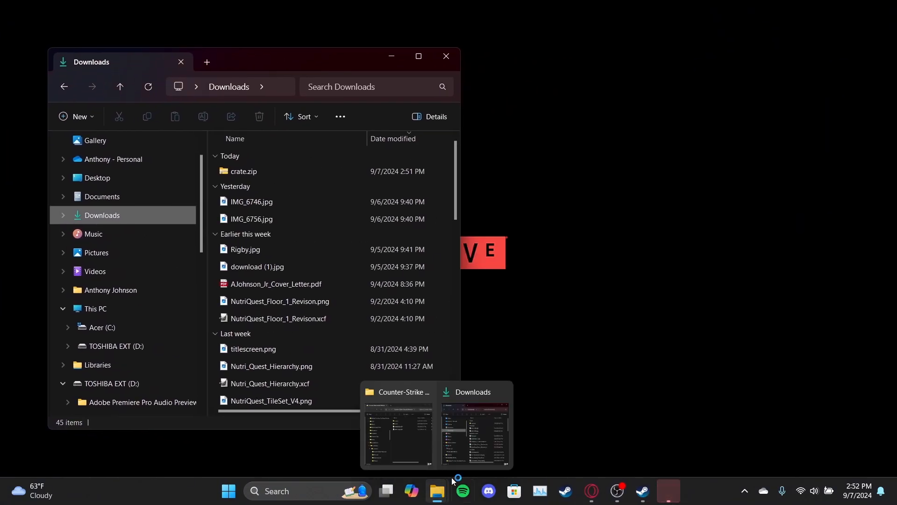
Step: Bring the Counter-Strike Global Offensive folder window forward and place it beside the Downloads window
{"action": "mouse_move", "coordinate": [441, 481]}
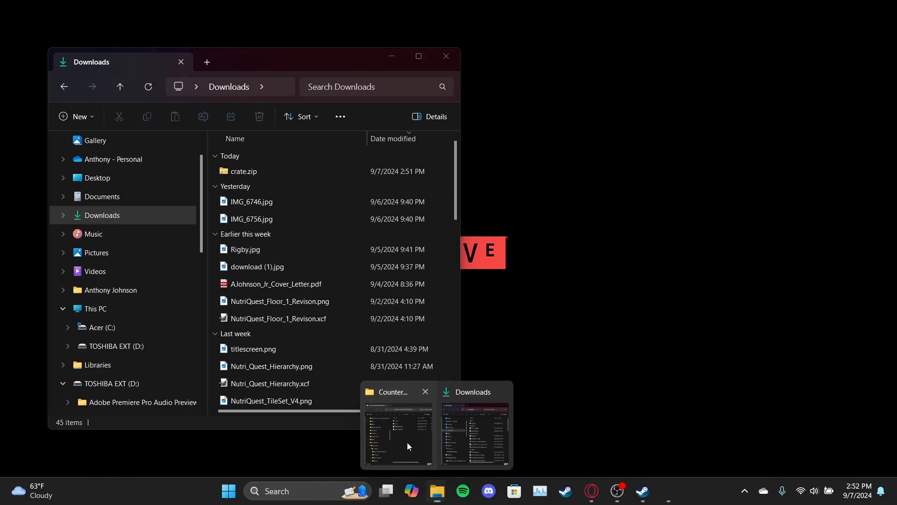
{"action": "left_click", "coordinate": [408, 442]}
{"action": "left_click_drag", "start_coordinate": [693, 65], "coordinate": [719, 51]}
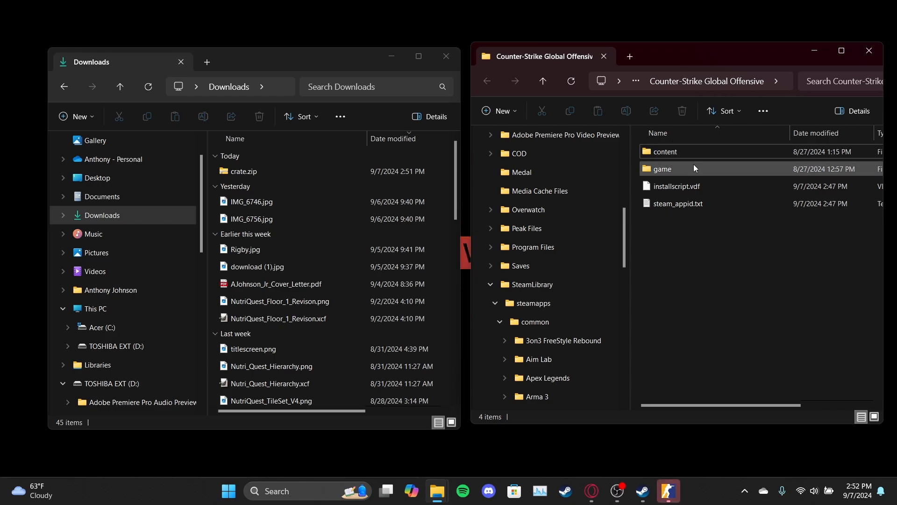
Step: Open the custom addon folder inside content > csgo_addons in the Counter-Strike Global Offensive directory
{"action": "double_click", "coordinate": [690, 152]}
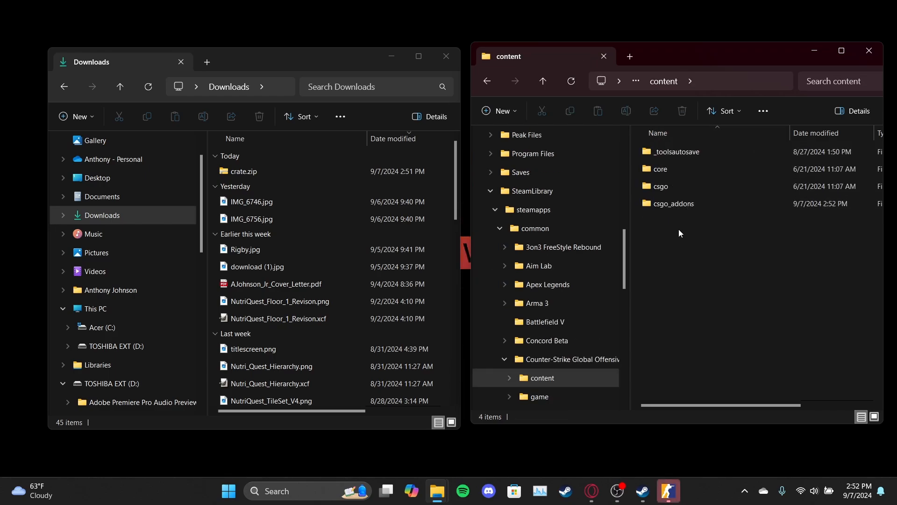
{"action": "left_click", "coordinate": [670, 209]}
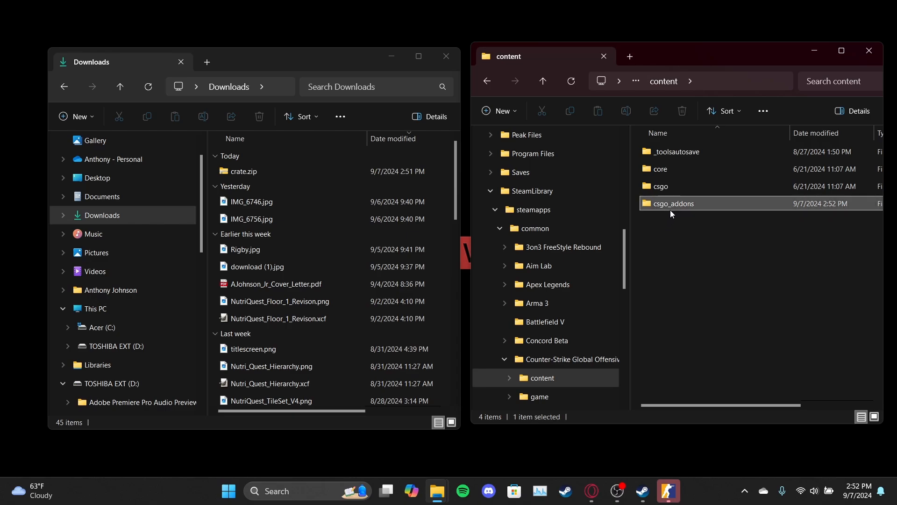
{"action": "double_click", "coordinate": [671, 206]}
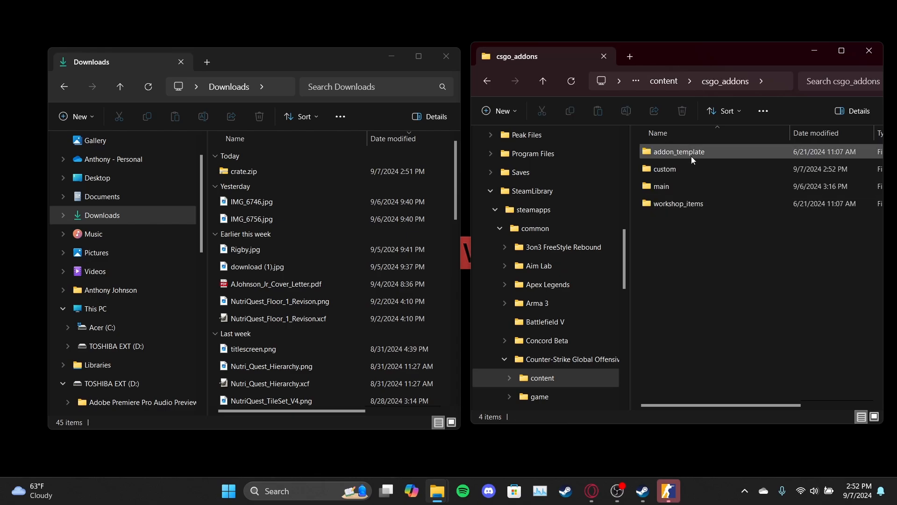
{"action": "left_click", "coordinate": [671, 168]}
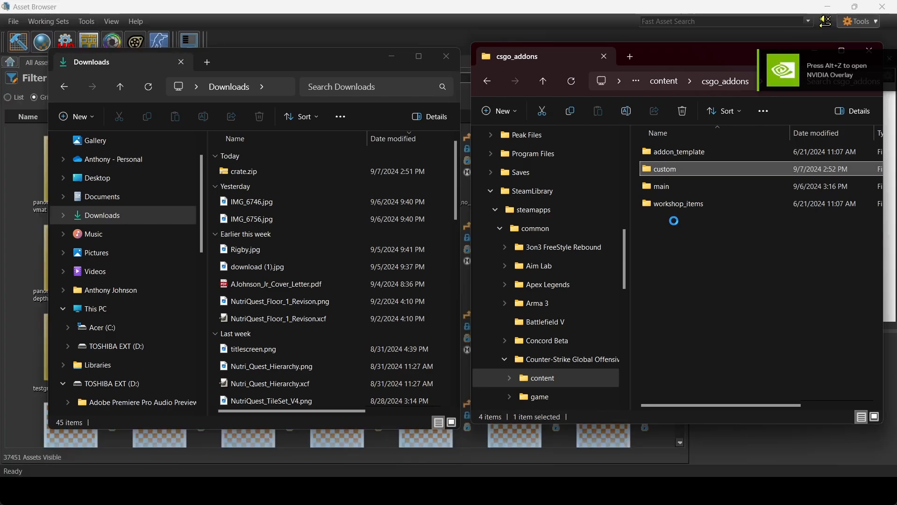
{"action": "double_click", "coordinate": [675, 169]}
Step: Create a new folder named textures in the custom addon folder
{"action": "right_click", "coordinate": [679, 232]}
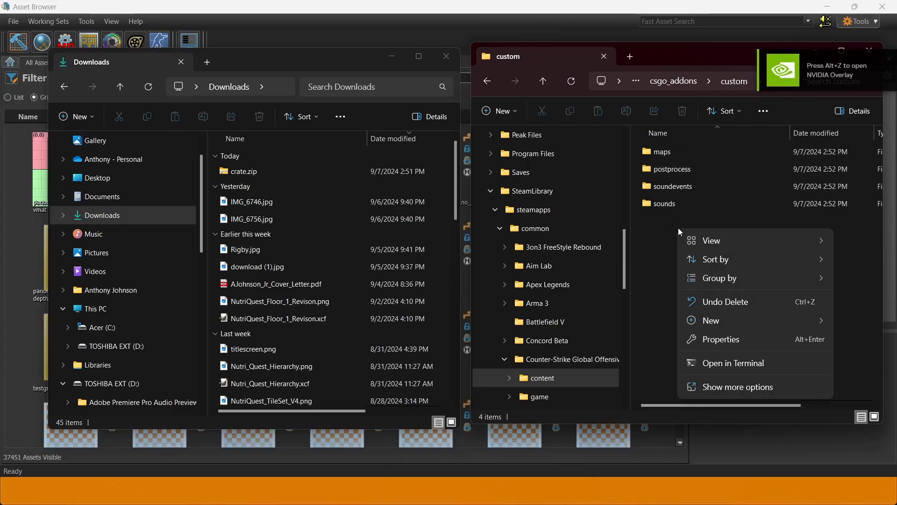
{"action": "mouse_move", "coordinate": [734, 319]}
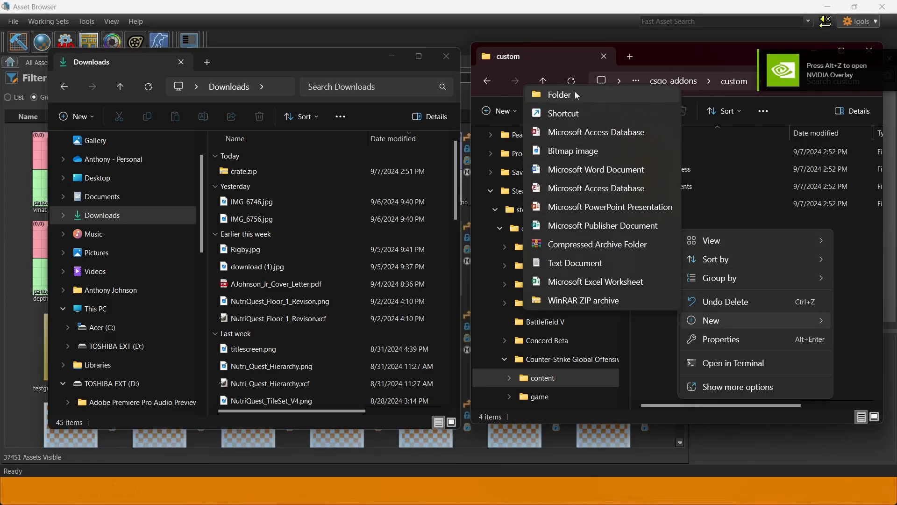
{"action": "left_click", "coordinate": [575, 94]}
{"action": "type", "text": "textures"}
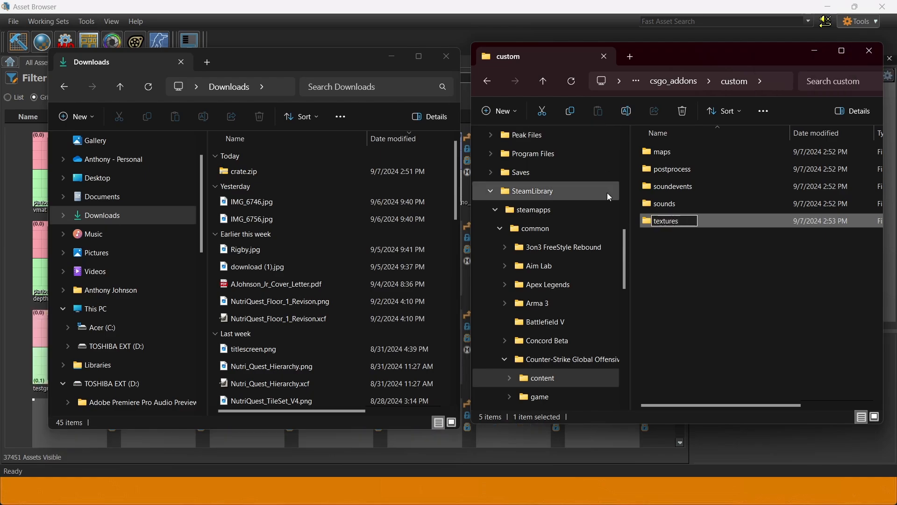
{"action": "left_click", "coordinate": [668, 260]}
Step: Create a new folder named models in the custom addon folder
{"action": "right_click", "coordinate": [669, 258]}
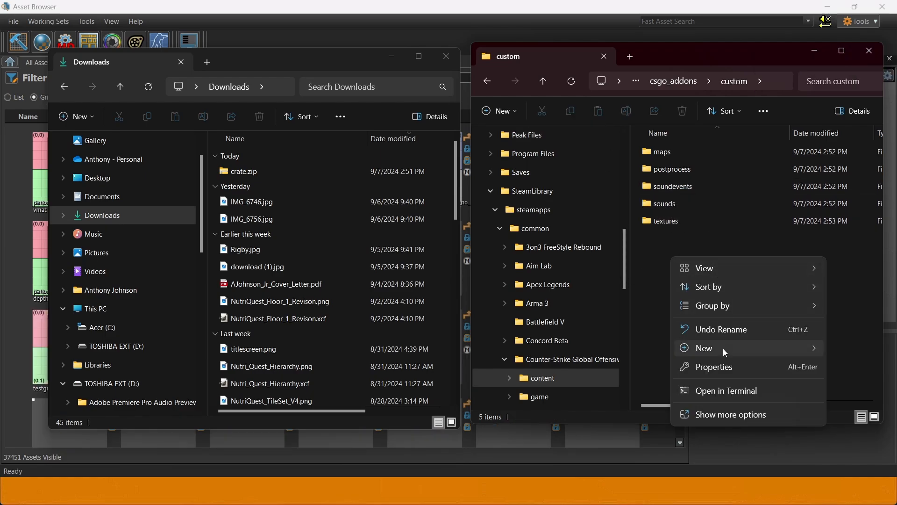
{"action": "mouse_move", "coordinate": [722, 349]}
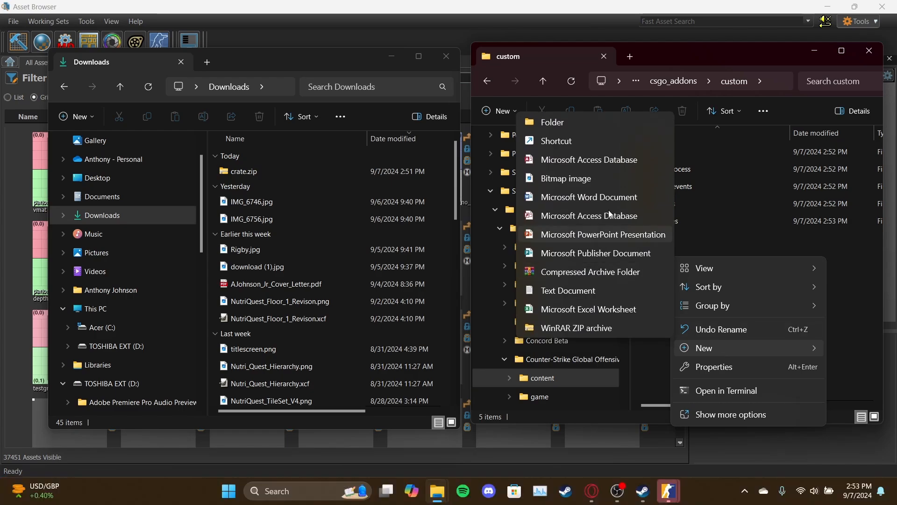
{"action": "left_click", "coordinate": [579, 123]}
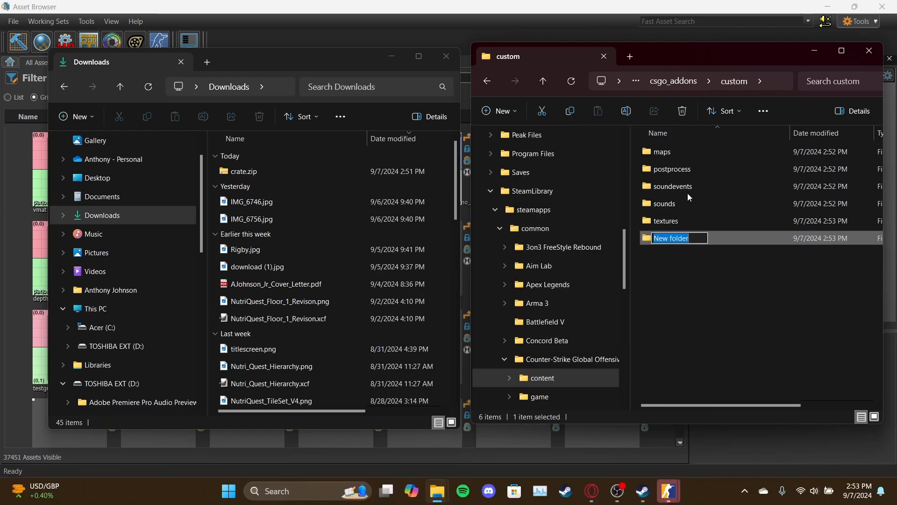
{"action": "type", "text": "models"}
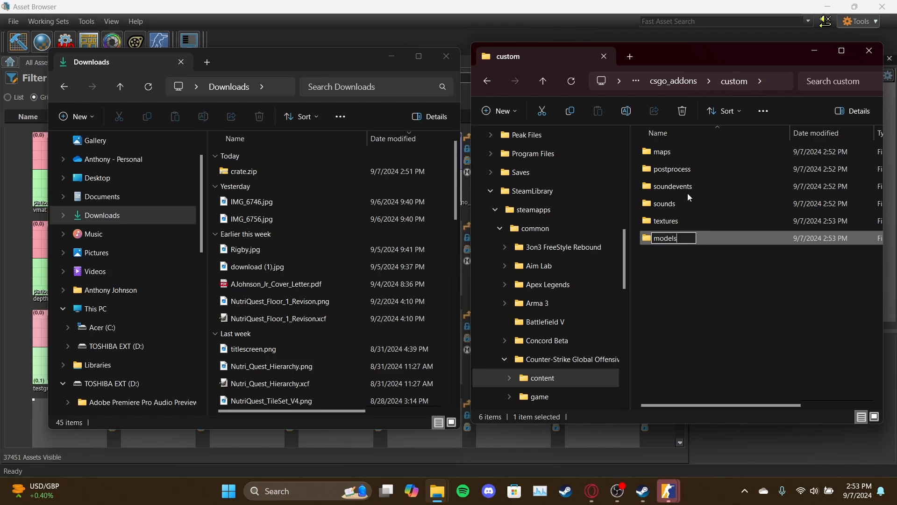
{"action": "left_click", "coordinate": [711, 260]}
Step: Create a new folder named rawmodels in the custom addon folder
{"action": "right_click", "coordinate": [711, 261]}
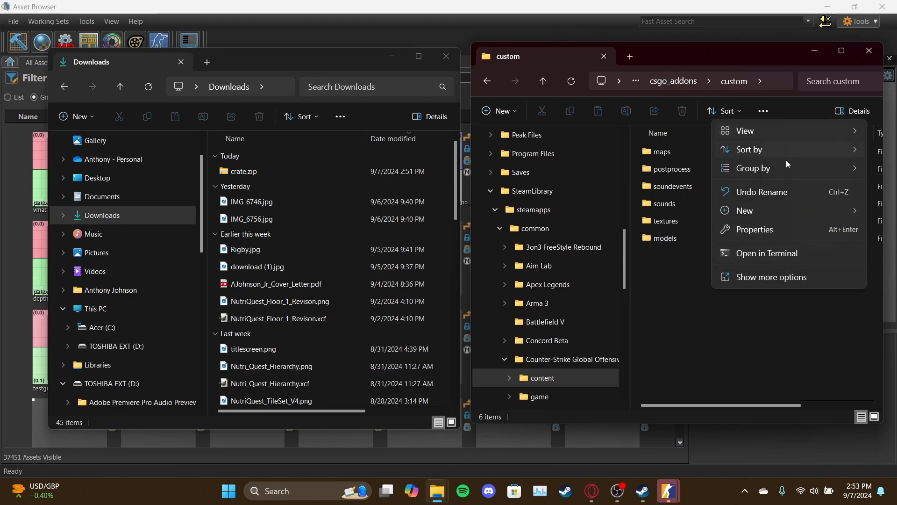
{"action": "mouse_move", "coordinate": [776, 209]}
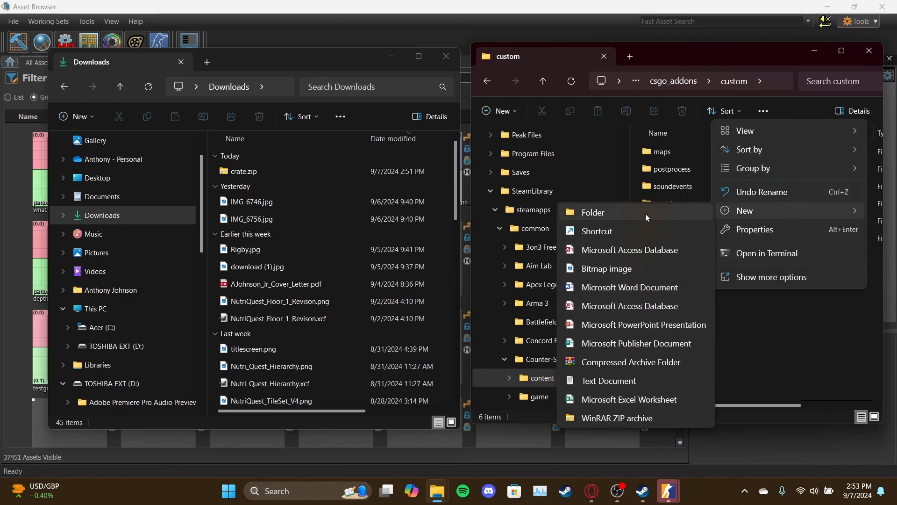
{"action": "left_click", "coordinate": [646, 211]}
{"action": "type", "text": "rawmodel"}
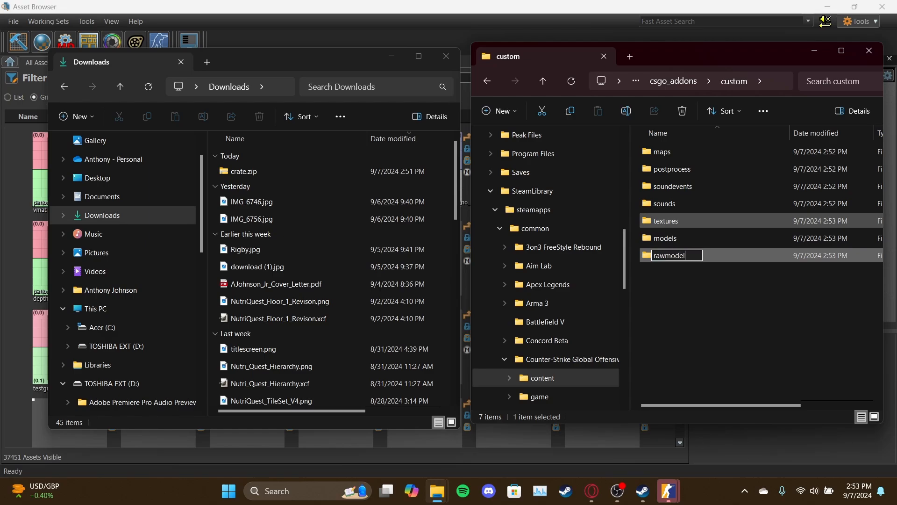
{"action": "type", "text": "s"}
{"action": "key", "text": "Return"}
{"action": "left_click", "coordinate": [717, 308]}
Step: Create a new folder named materials in the custom addon folder
{"action": "right_click", "coordinate": [705, 286]}
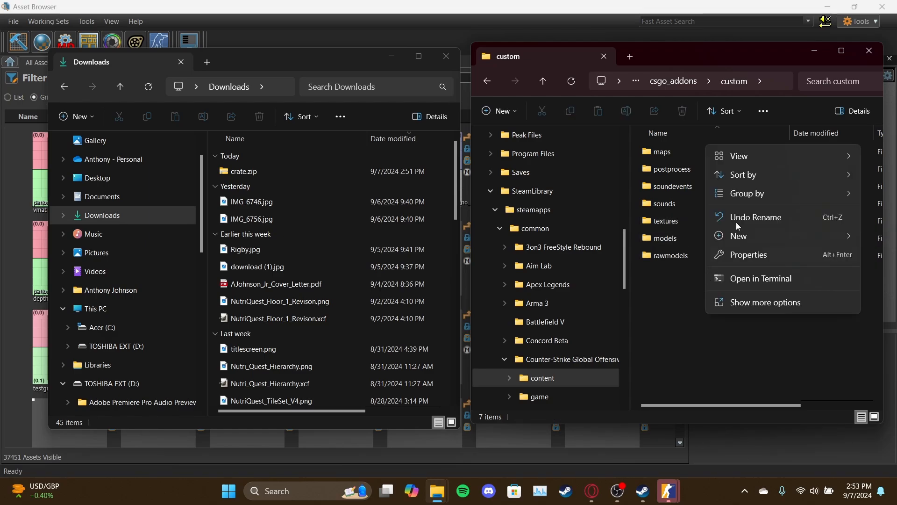
{"action": "mouse_move", "coordinate": [764, 234]}
{"action": "left_click", "coordinate": [625, 236]}
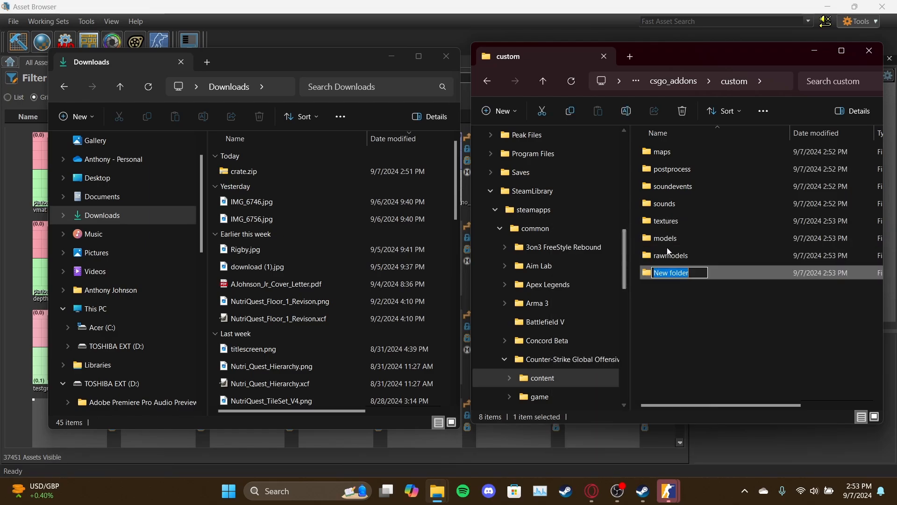
{"action": "type", "text": "materials"}
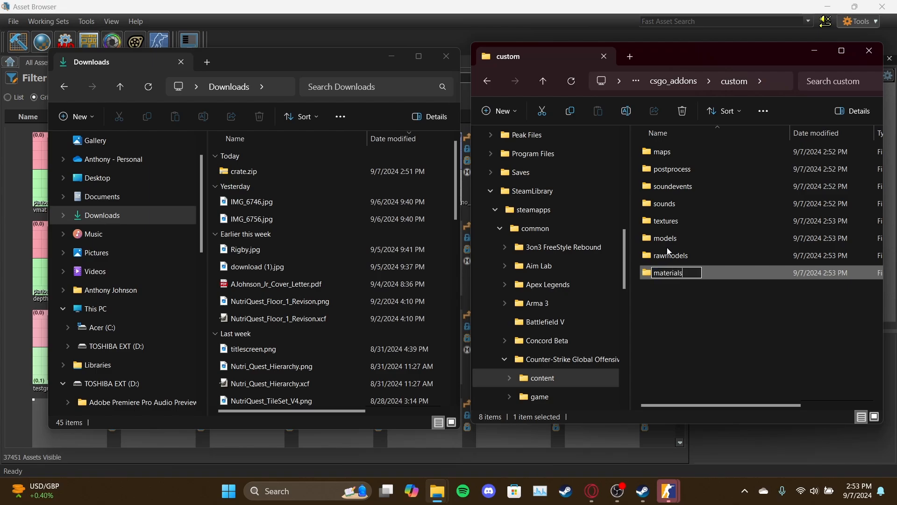
{"action": "key", "text": "Return"}
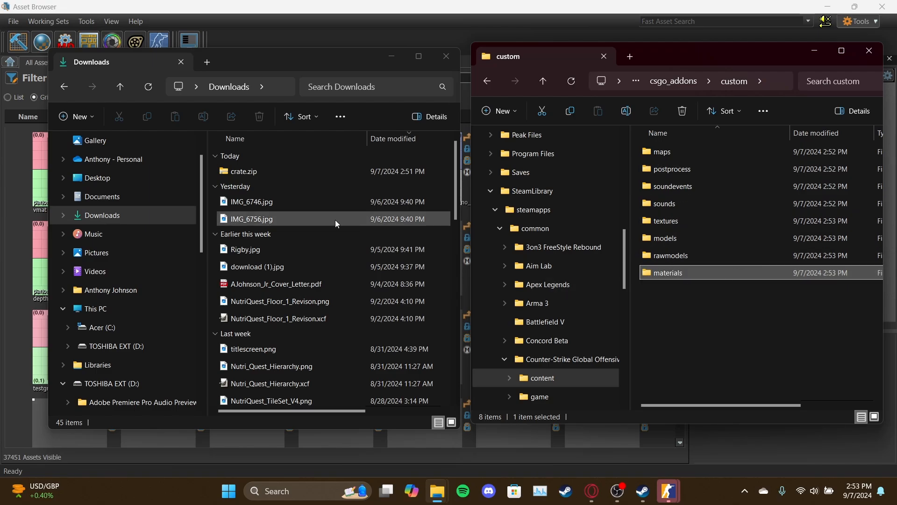
Step: Copy crate.fbx from the source folder of crate.zip into the addon's rawmodels folder
{"action": "left_click", "coordinate": [254, 171]}
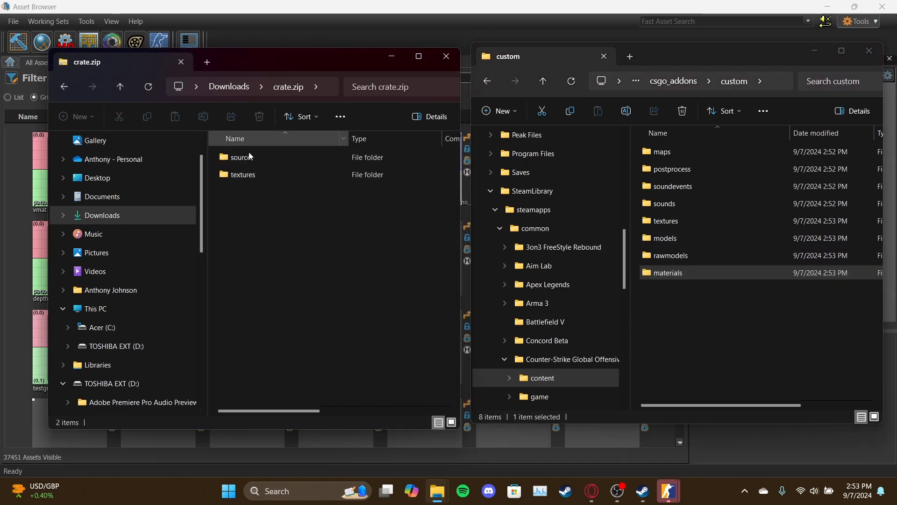
{"action": "double_click", "coordinate": [279, 158]}
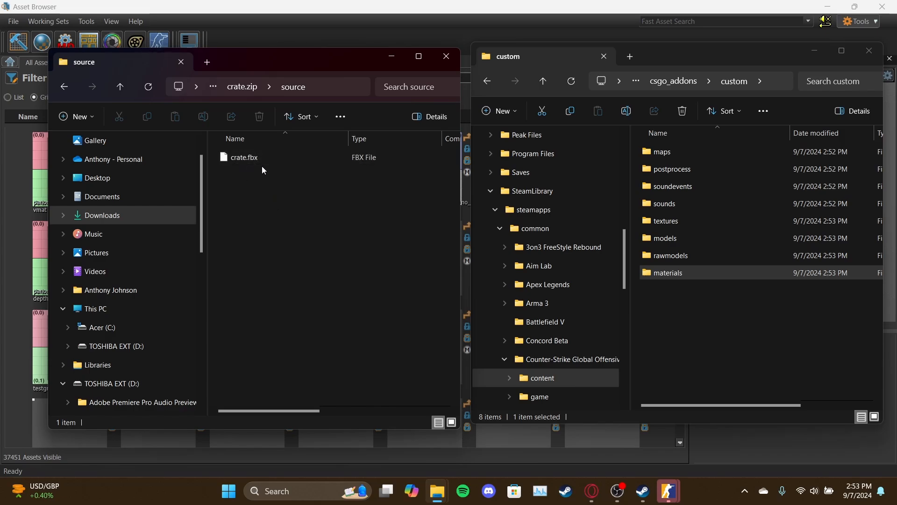
{"action": "left_click_drag", "start_coordinate": [249, 159], "coordinate": [705, 257]}
Step: Copy the four crate PNG files from the textures folder of crate.zip into the addon's textures folder
{"action": "left_click", "coordinate": [64, 86]}
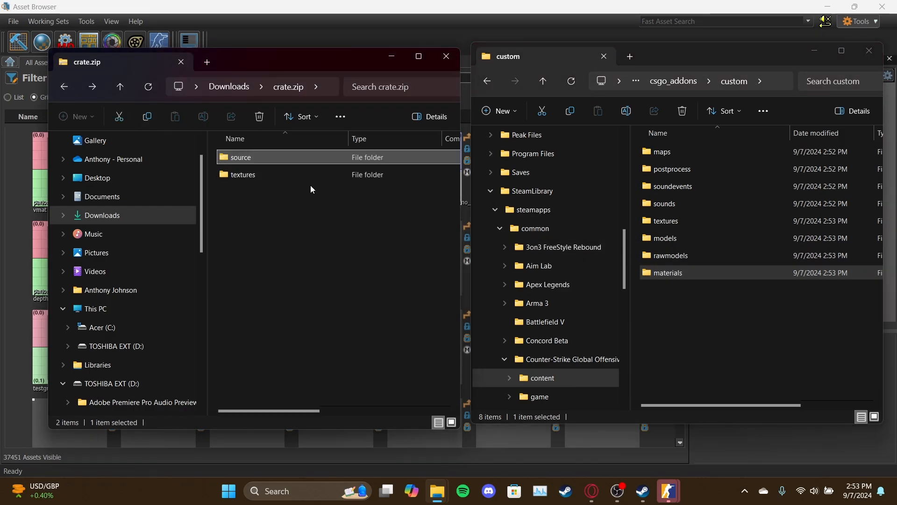
{"action": "double_click", "coordinate": [309, 175]}
{"action": "left_click_drag", "start_coordinate": [310, 228], "coordinate": [682, 220]}
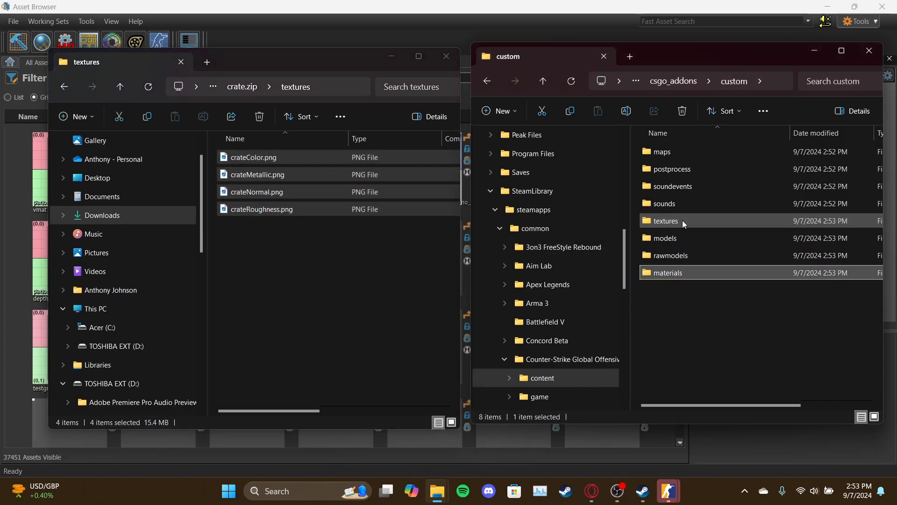
Step: Close the crate.zip window and minimize the custom folder window to return to the Asset Browser
{"action": "left_click", "coordinate": [64, 89]}
{"action": "left_click", "coordinate": [447, 56]}
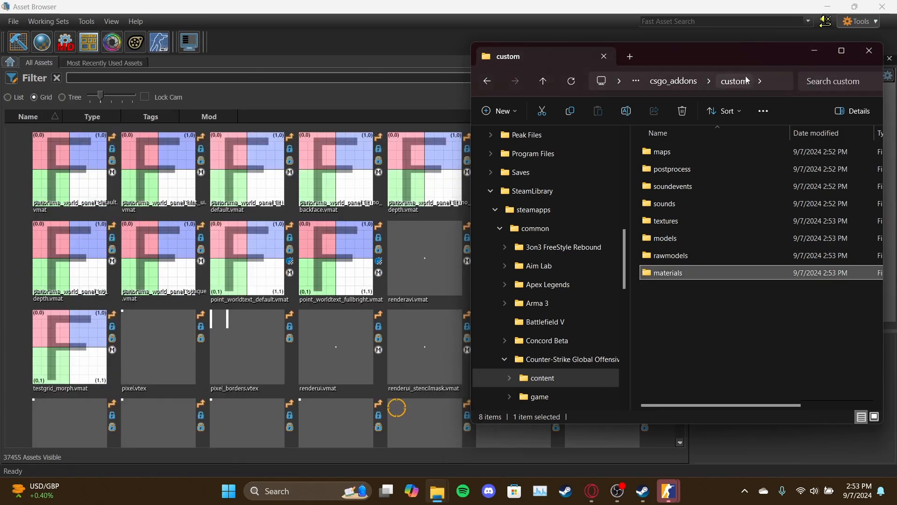
{"action": "left_click", "coordinate": [815, 50]}
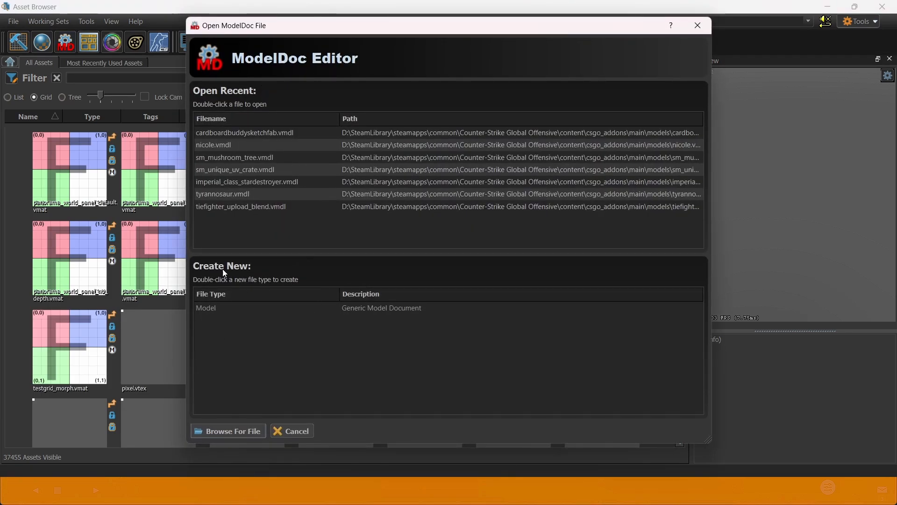
Step: Create a new generic model document in the ModelDoc Editor
{"action": "double_click", "coordinate": [357, 307]}
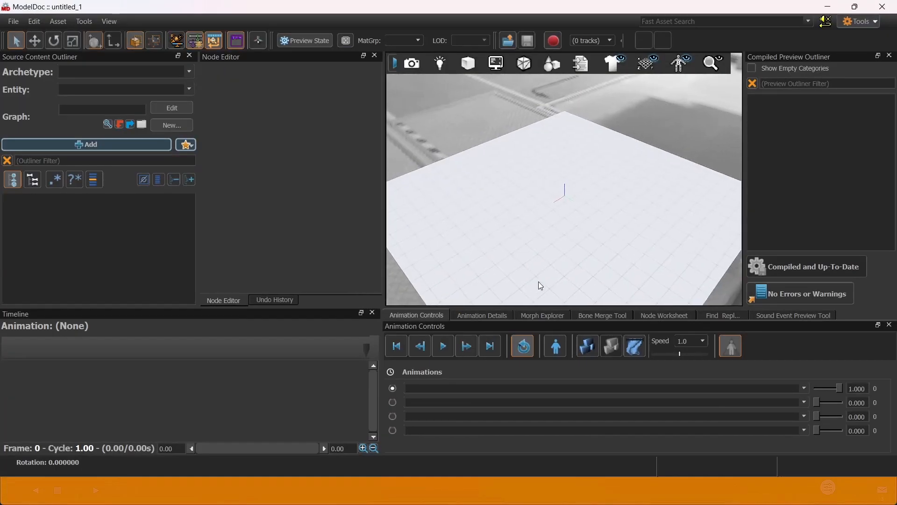
{"action": "left_click_drag", "start_coordinate": [523, 223], "coordinate": [560, 205]}
{"action": "scroll", "coordinate": [599, 184], "scroll_direction": "down", "scroll_amount": 6}
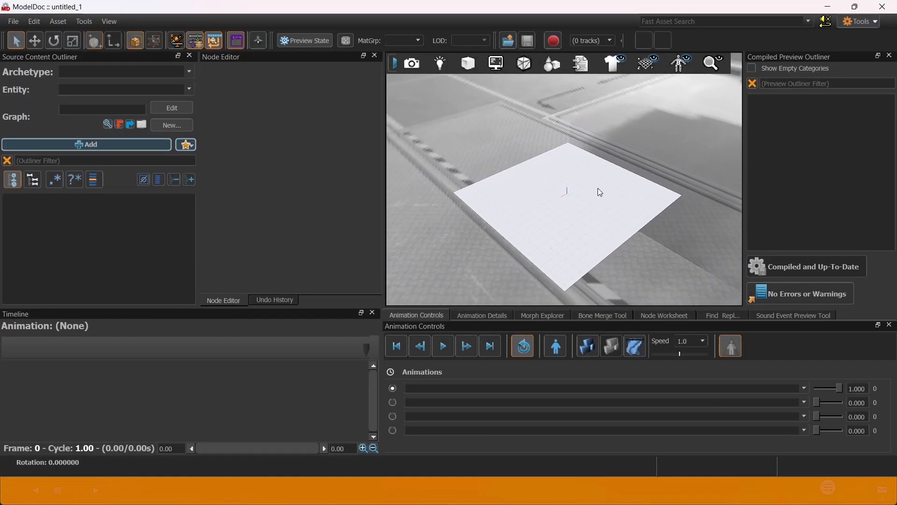
{"action": "scroll", "coordinate": [600, 188], "scroll_direction": "up", "scroll_amount": 1}
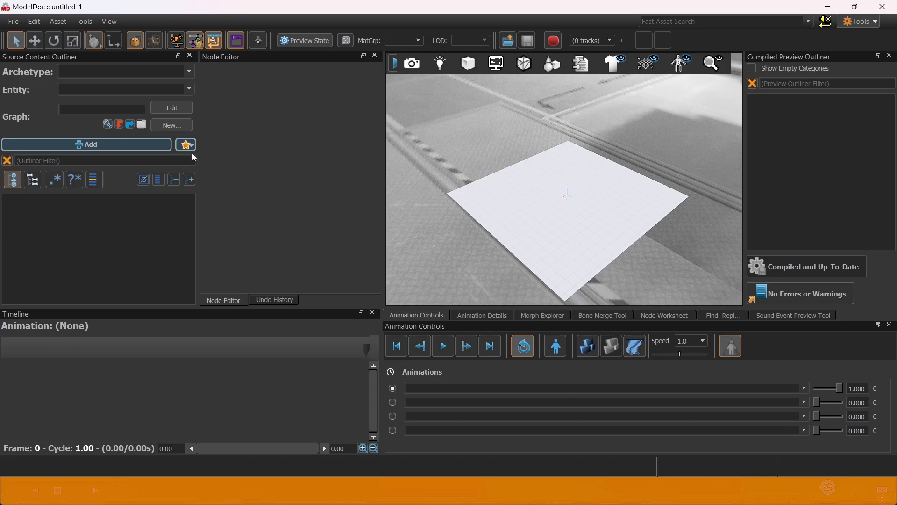
Step: Add crate.fbx from csgo_addons > custom > rawmodels as a mesh of the model document
{"action": "left_click", "coordinate": [210, 162]}
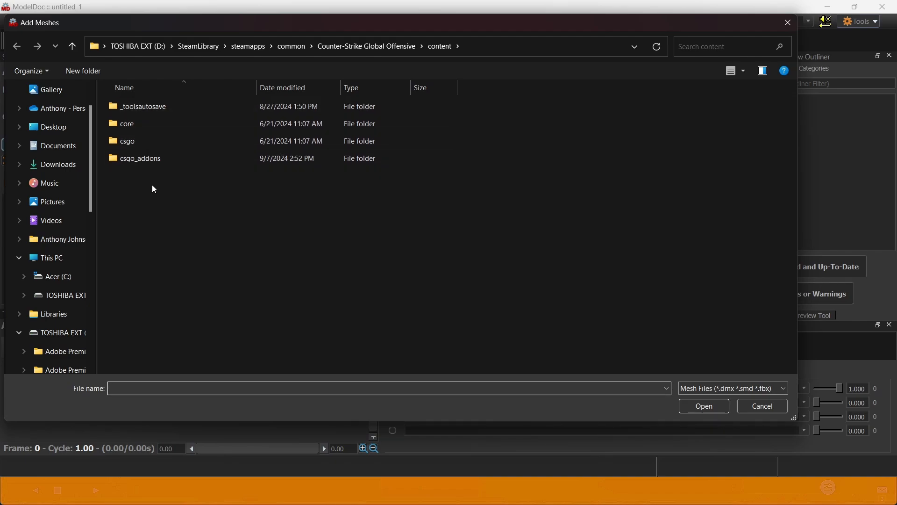
{"action": "double_click", "coordinate": [136, 159]}
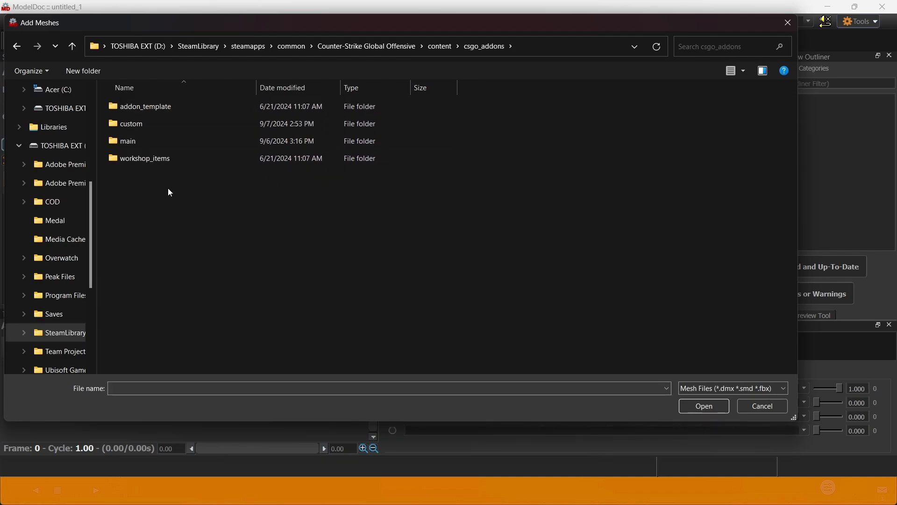
{"action": "double_click", "coordinate": [151, 126]}
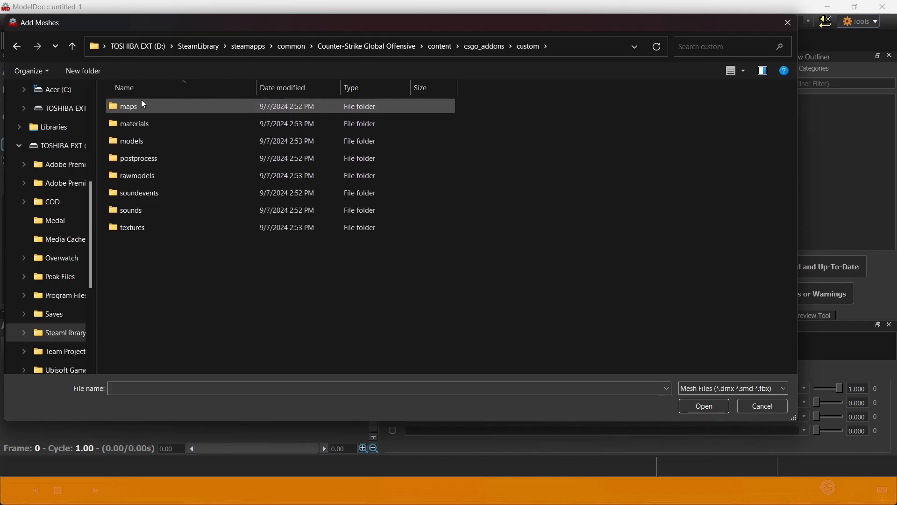
{"action": "double_click", "coordinate": [159, 176]}
{"action": "left_click", "coordinate": [170, 108]}
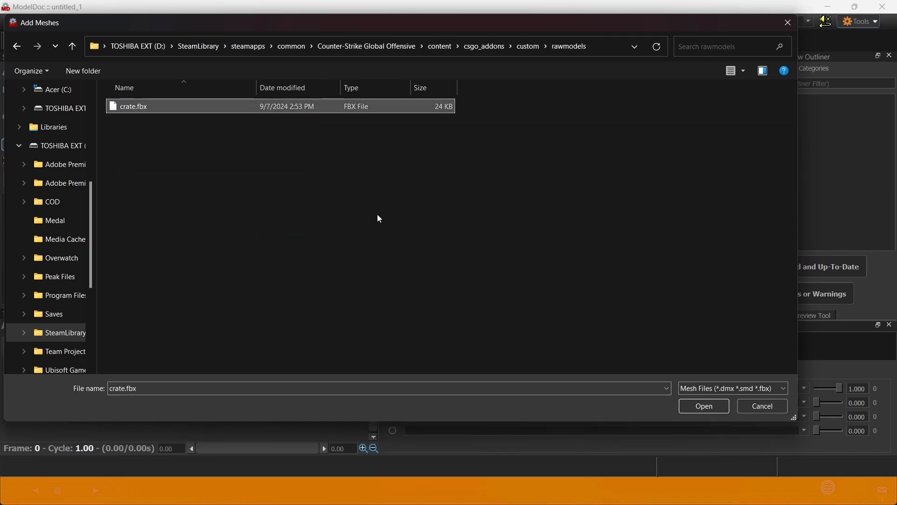
{"action": "left_click", "coordinate": [703, 406]}
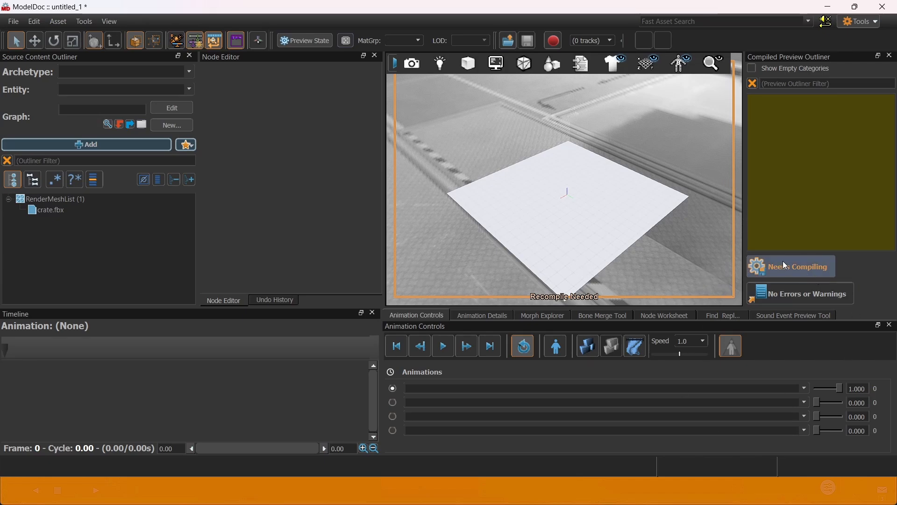
Step: Compile the model and save it as crate.vmdl in csgo_addons > custom > models
{"action": "left_click", "coordinate": [802, 267]}
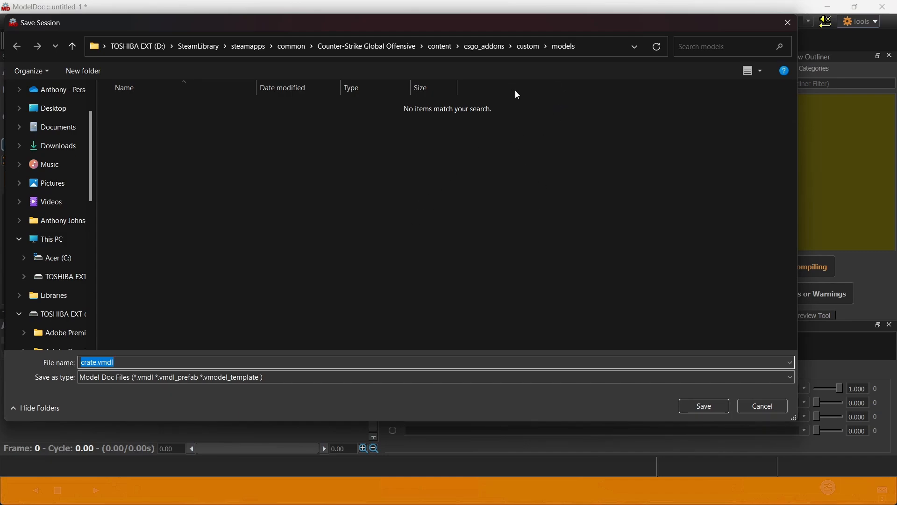
{"action": "left_click", "coordinate": [526, 46]}
{"action": "left_click", "coordinate": [488, 47]}
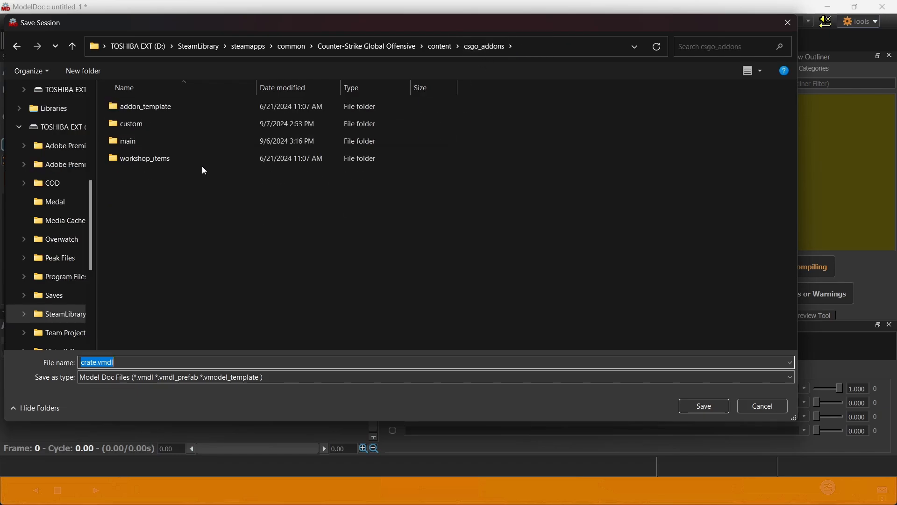
{"action": "double_click", "coordinate": [155, 124]}
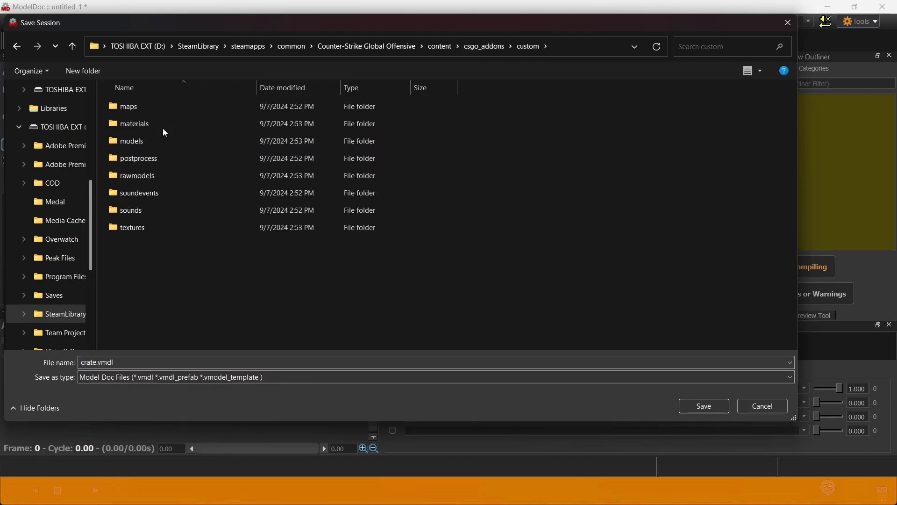
{"action": "double_click", "coordinate": [141, 138]}
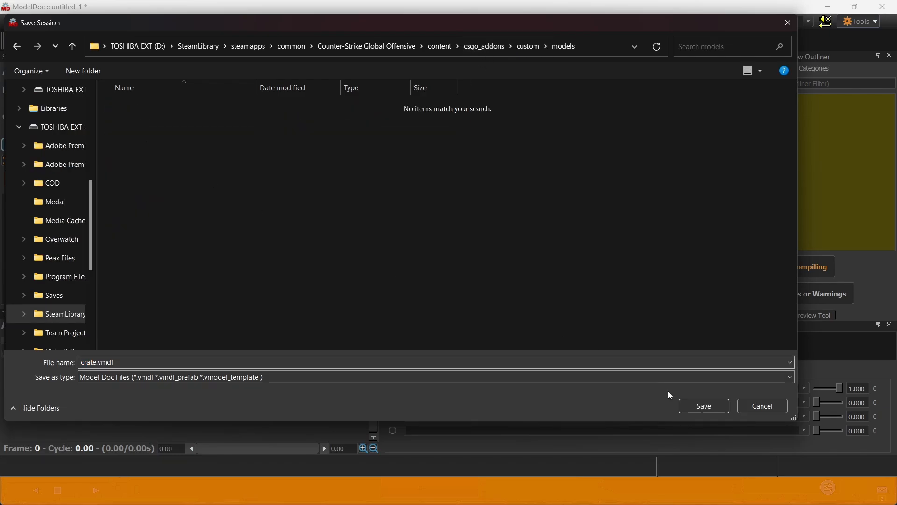
{"action": "left_click", "coordinate": [699, 405]}
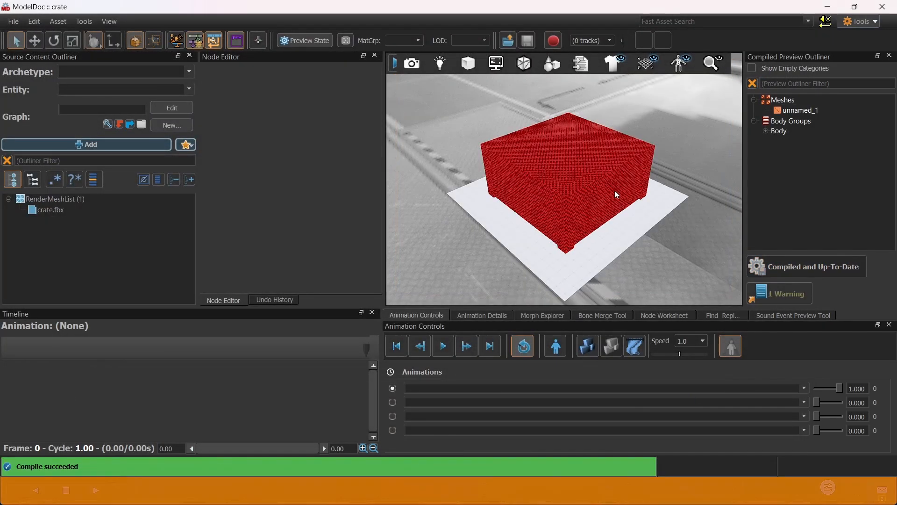
Step: Examine the source file and Import Scale settings of the crate.fbx render mesh
{"action": "left_click", "coordinate": [86, 209]}
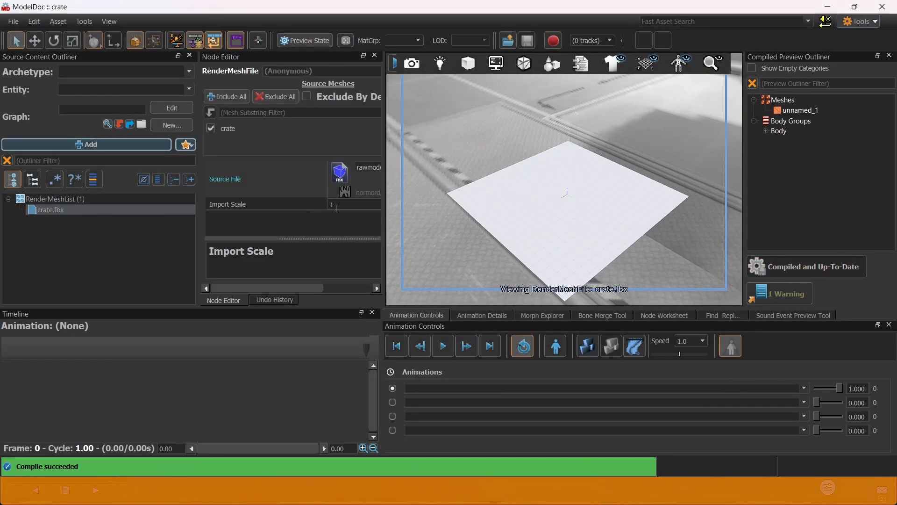
{"action": "left_click", "coordinate": [332, 205]}
{"action": "left_click", "coordinate": [125, 203]}
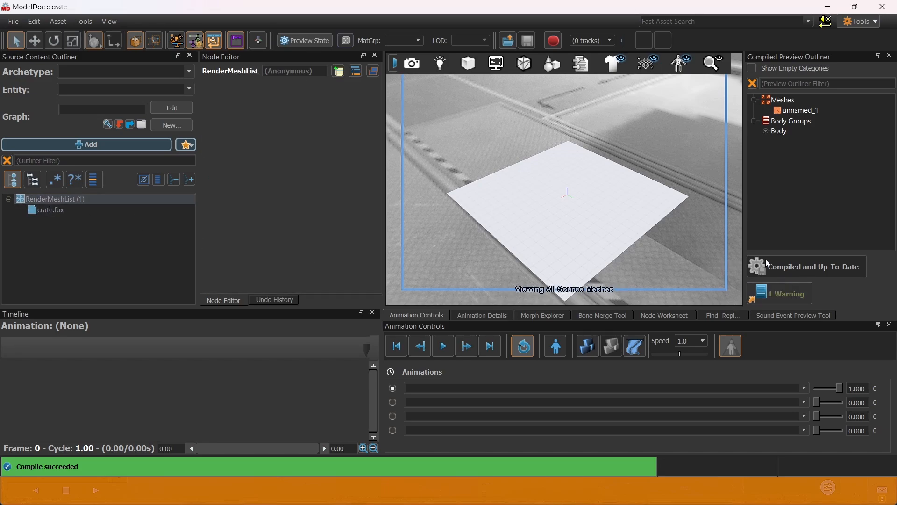
{"action": "left_click", "coordinate": [68, 212]}
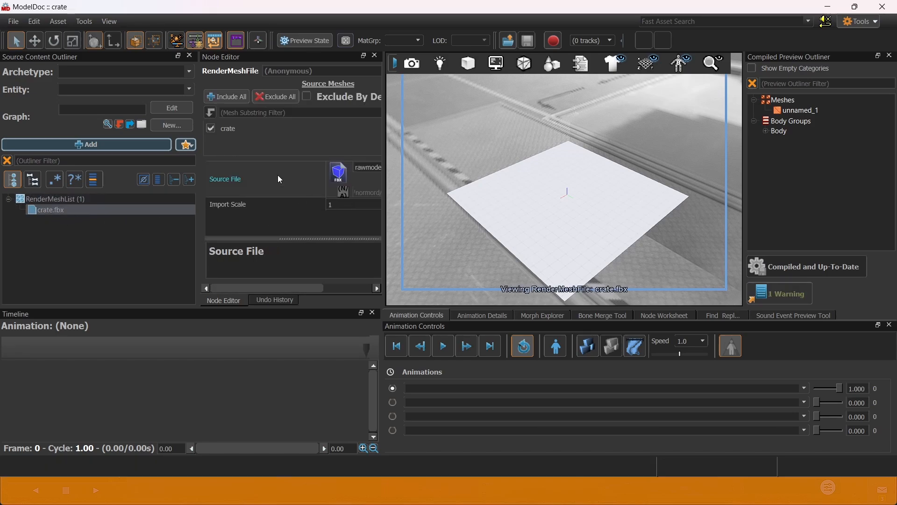
{"action": "left_click", "coordinate": [156, 239]}
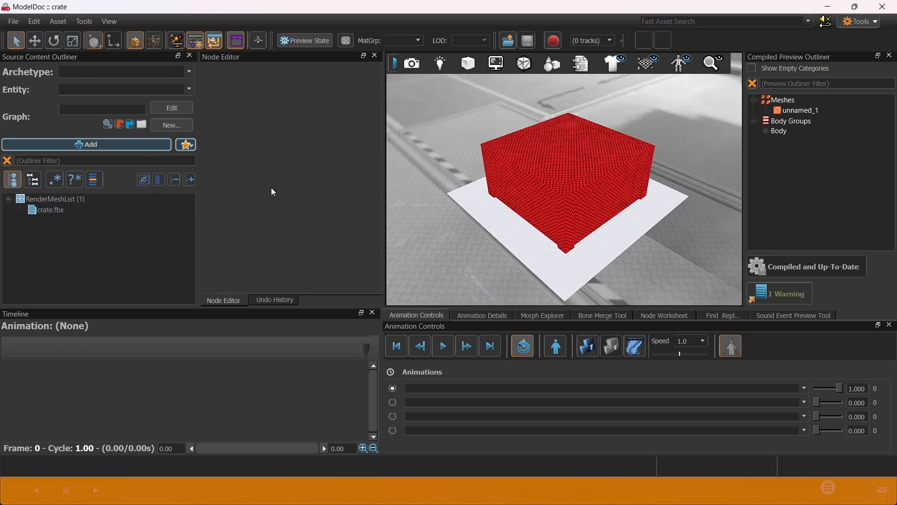
{"action": "left_click", "coordinate": [74, 208]}
{"action": "left_click", "coordinate": [83, 236]}
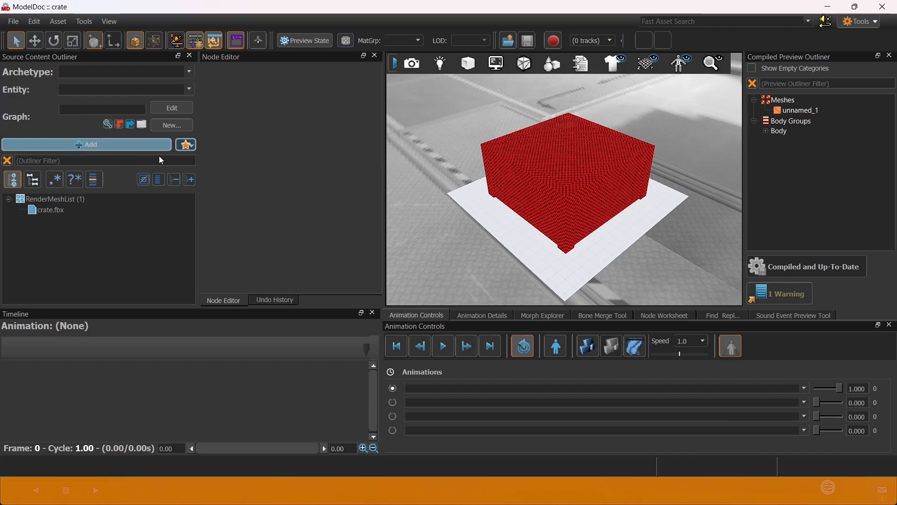
Step: Add a DefaultMaterialGroup node to the model and recompile it
{"action": "left_click", "coordinate": [148, 148]}
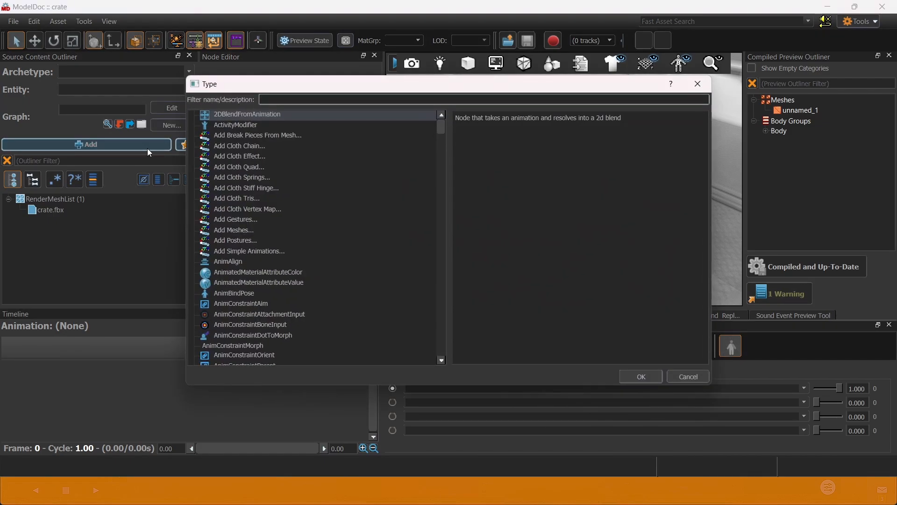
{"action": "type", "text": "mat"}
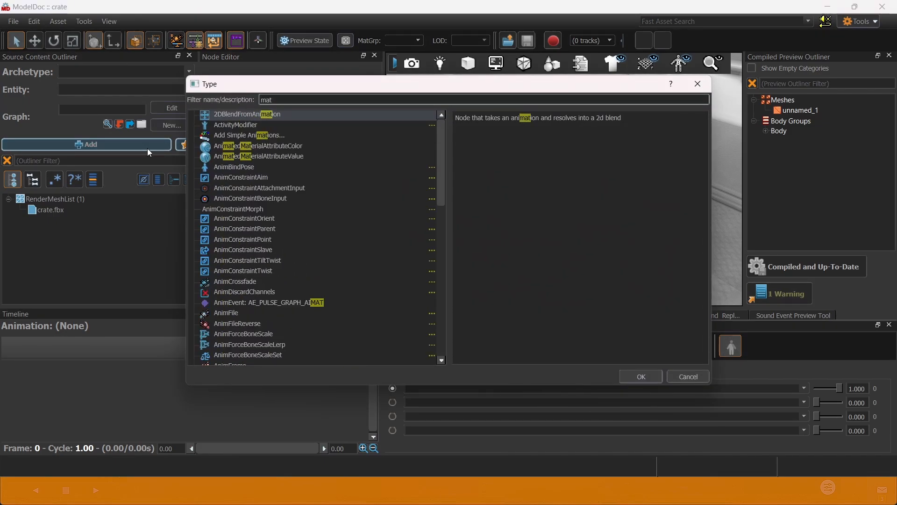
{"action": "type", "text": "erial"}
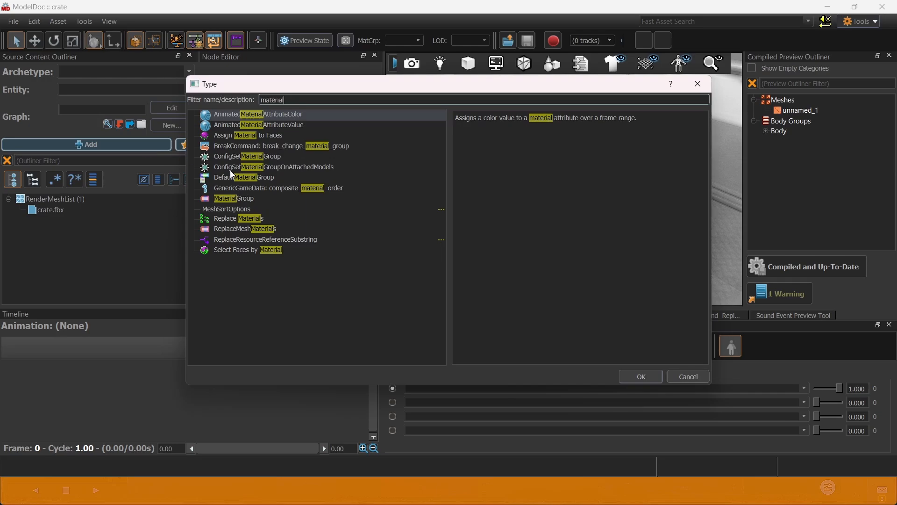
{"action": "double_click", "coordinate": [232, 176]}
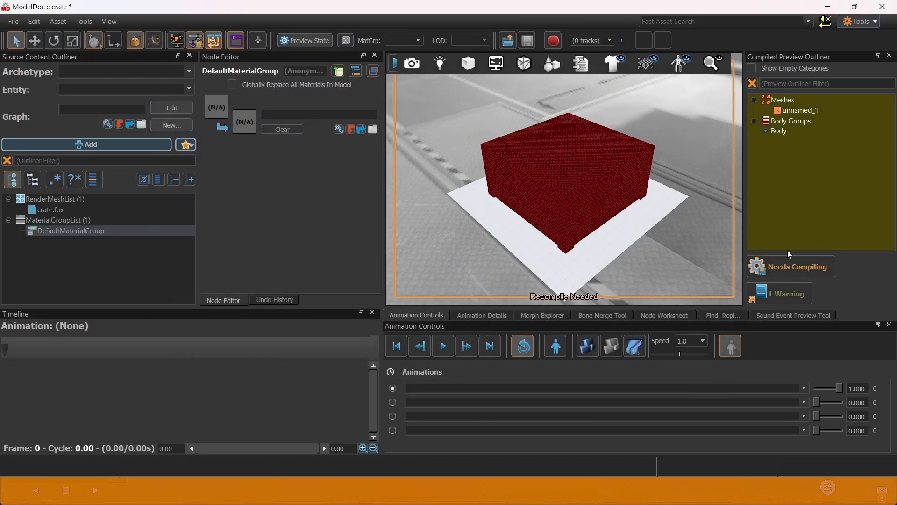
{"action": "left_click", "coordinate": [795, 259]}
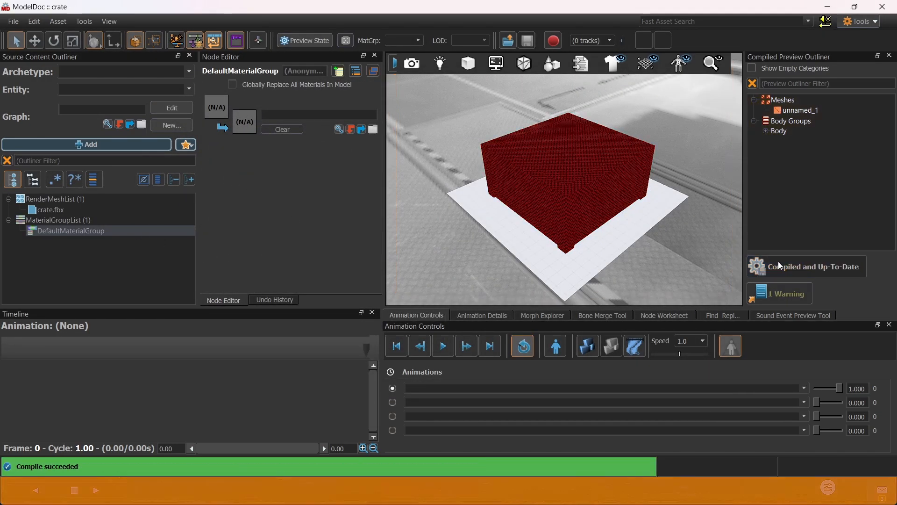
Step: Search the materials for "ref" and assign reflectivity_10.vmat to the default material group
{"action": "left_click", "coordinate": [339, 131]}
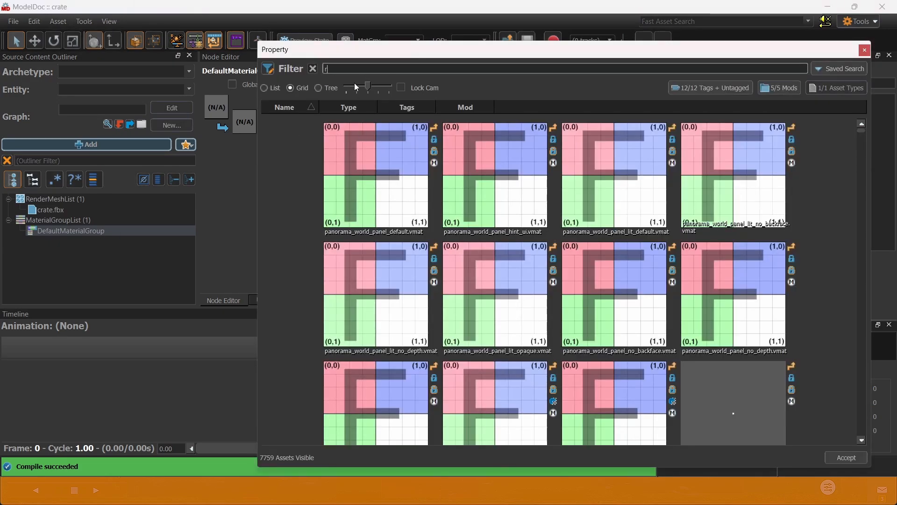
{"action": "type", "text": "ref"}
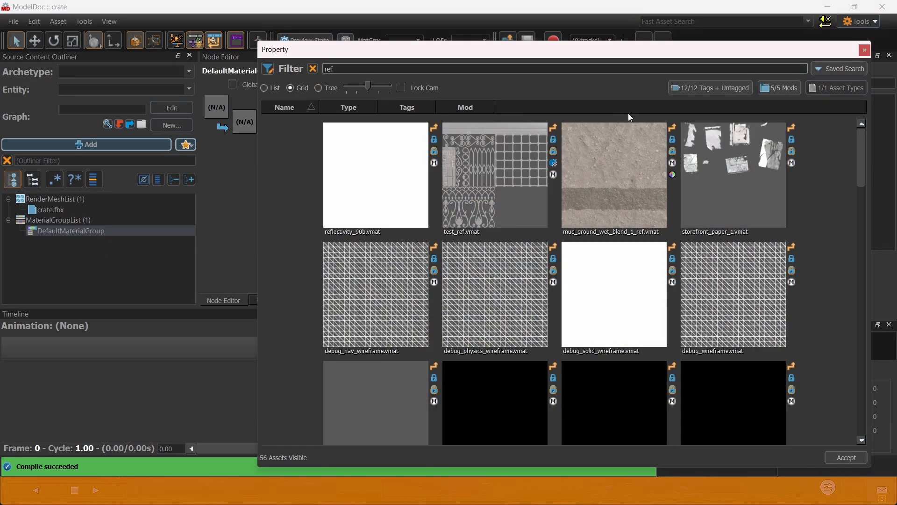
{"action": "left_click_drag", "start_coordinate": [861, 144], "coordinate": [857, 199]}
{"action": "double_click", "coordinate": [494, 329]}
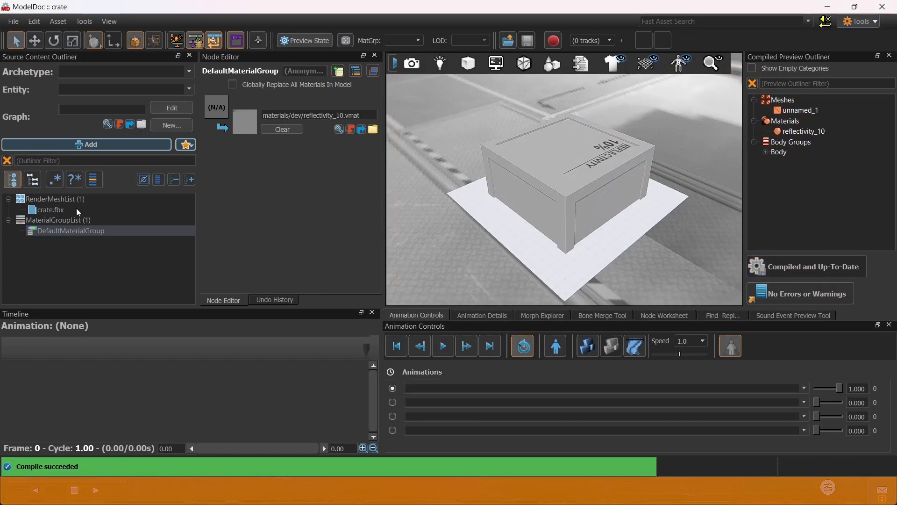
Step: Set the Import Scale of the crate.fbx mesh to 0.05 and recompile the model
{"action": "left_click", "coordinate": [77, 209]}
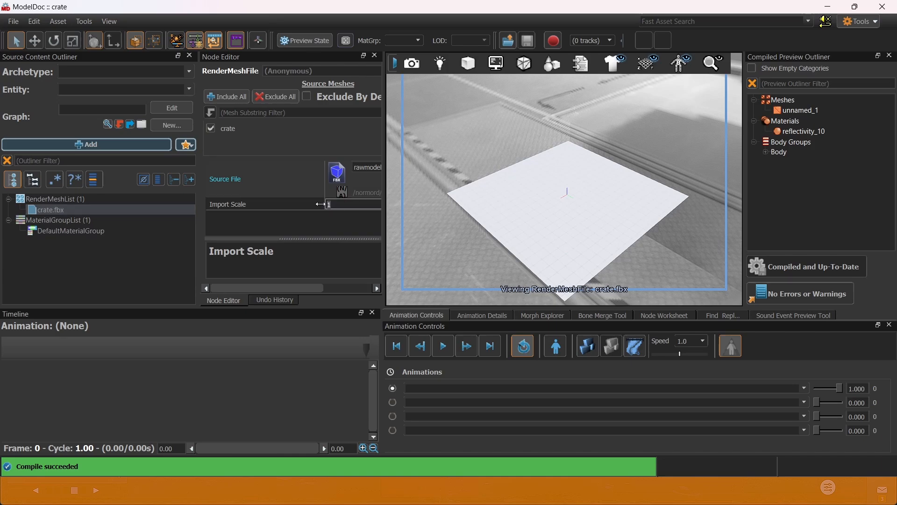
{"action": "type", "text": "0.05"}
{"action": "left_click", "coordinate": [130, 267]}
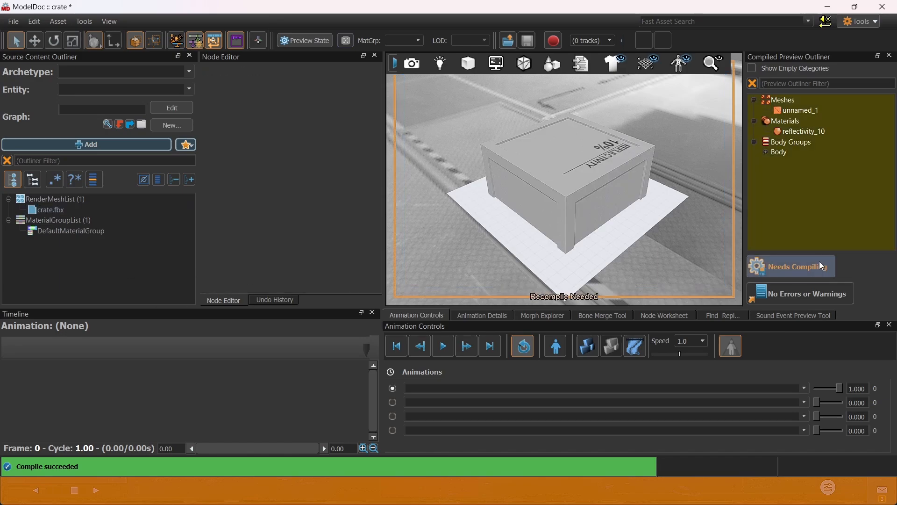
{"action": "left_click", "coordinate": [820, 261]}
{"action": "scroll", "coordinate": [573, 200], "scroll_direction": "up", "scroll_amount": 5}
Step: Set the crate.fbx mesh's Import Scale back to 1 and recompile the model
{"action": "left_click", "coordinate": [55, 211]}
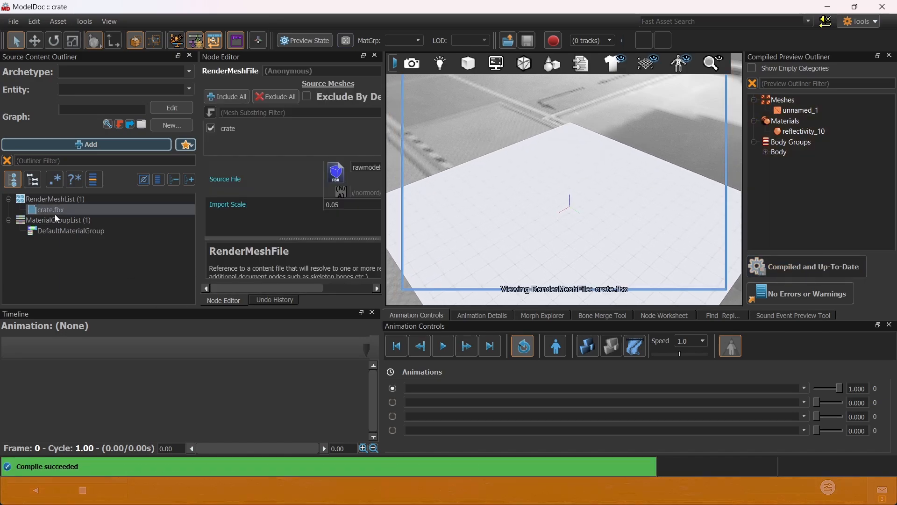
{"action": "left_click", "coordinate": [327, 205]}
{"action": "type", "text": "1"}
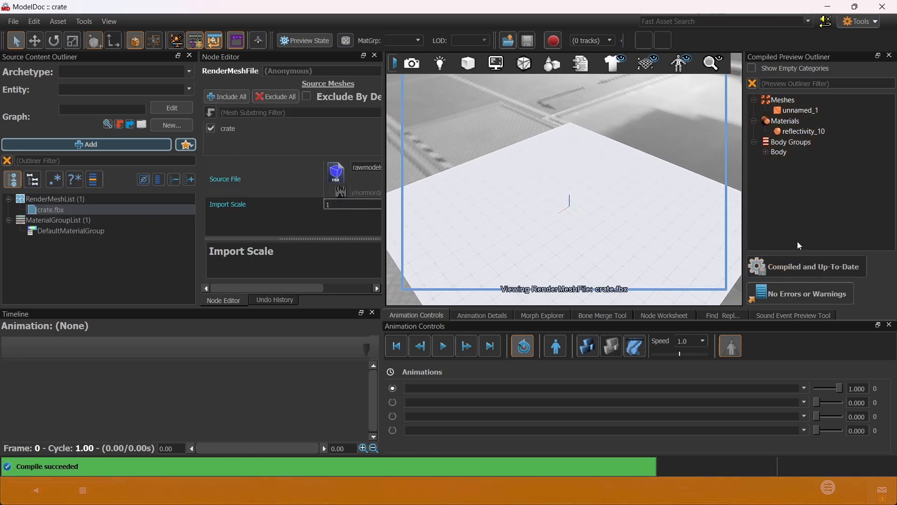
{"action": "left_click", "coordinate": [801, 269]}
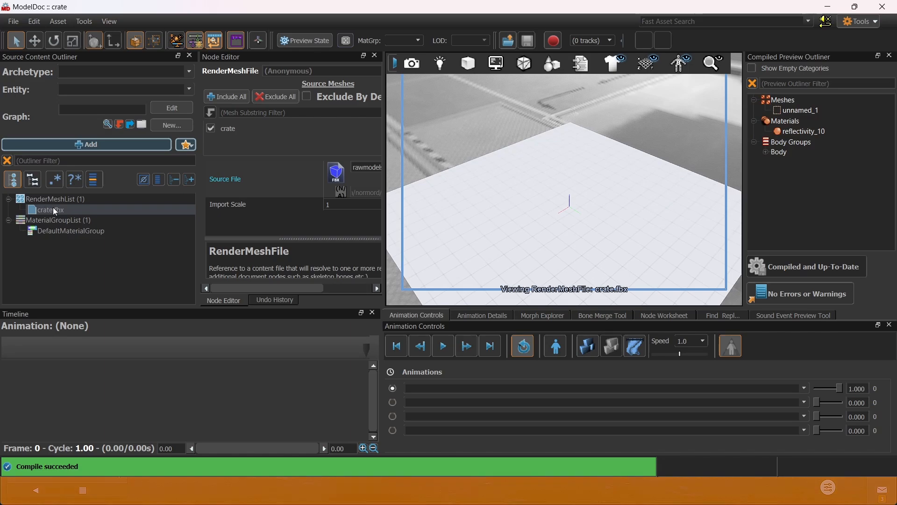
{"action": "left_click", "coordinate": [54, 253]}
Step: Set the crate.fbx mesh's Import Scale to 0.05 again and recompile the model
{"action": "left_click", "coordinate": [150, 210]}
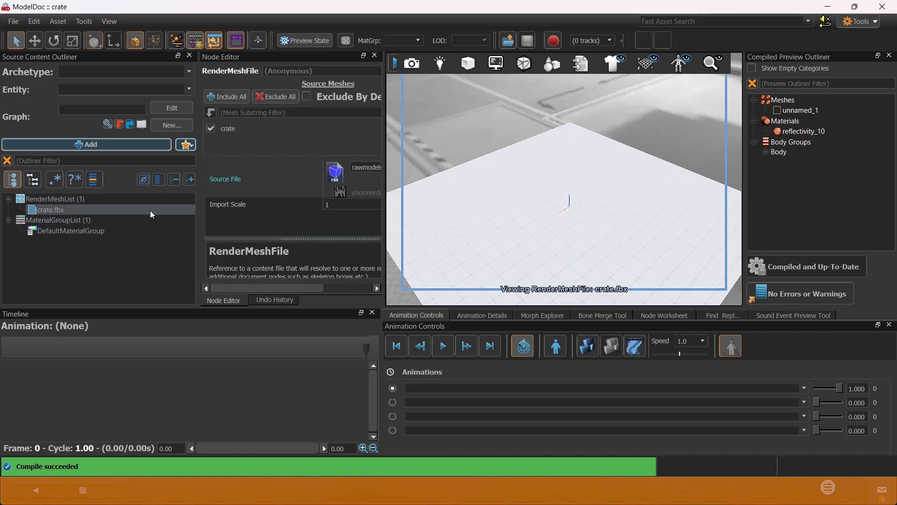
{"action": "left_click", "coordinate": [336, 202]}
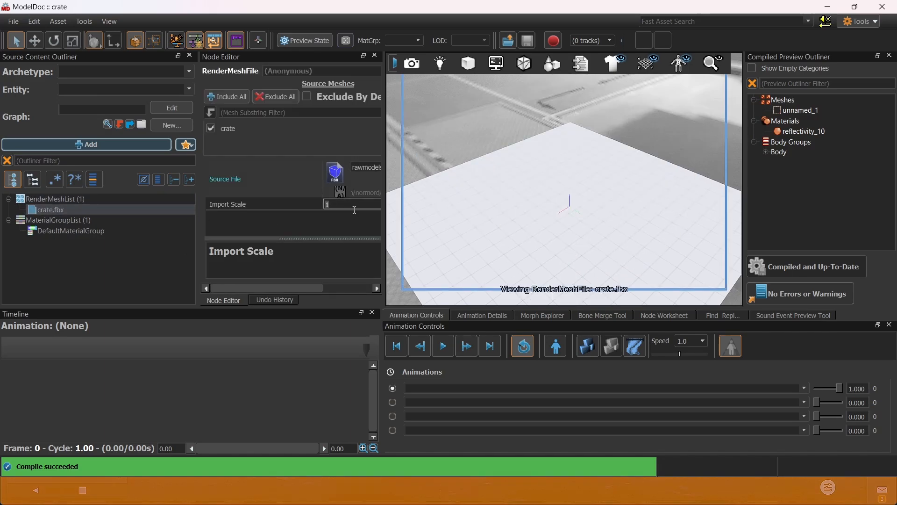
{"action": "type", "text": "0.05"}
{"action": "left_click", "coordinate": [64, 243]}
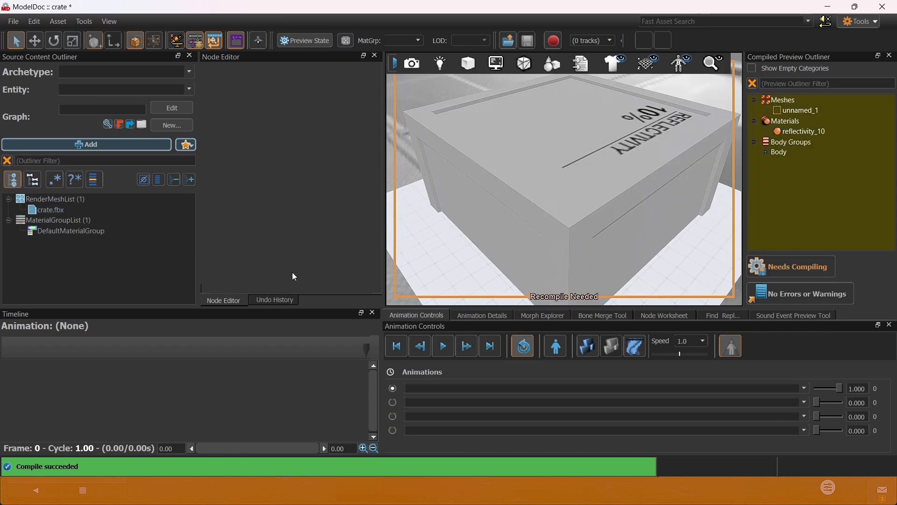
Step: Increase the Import Scale of the crate.fbx mesh and recompile the model
{"action": "left_click", "coordinate": [91, 211]}
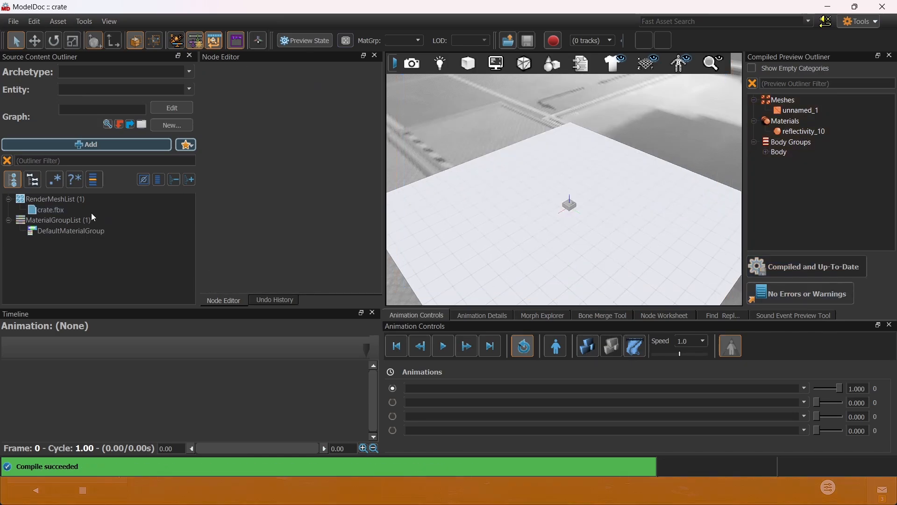
{"action": "left_click", "coordinate": [328, 204]}
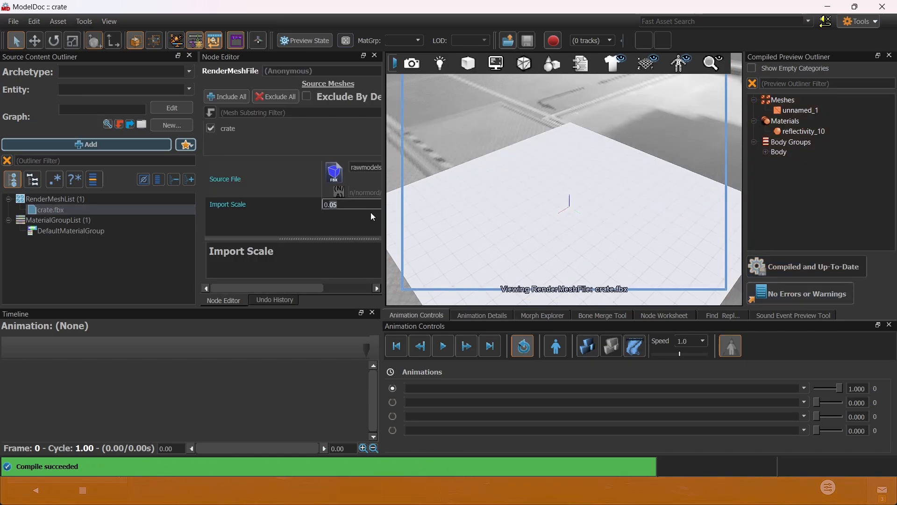
{"action": "left_click", "coordinate": [159, 236]}
{"action": "left_click", "coordinate": [801, 274]}
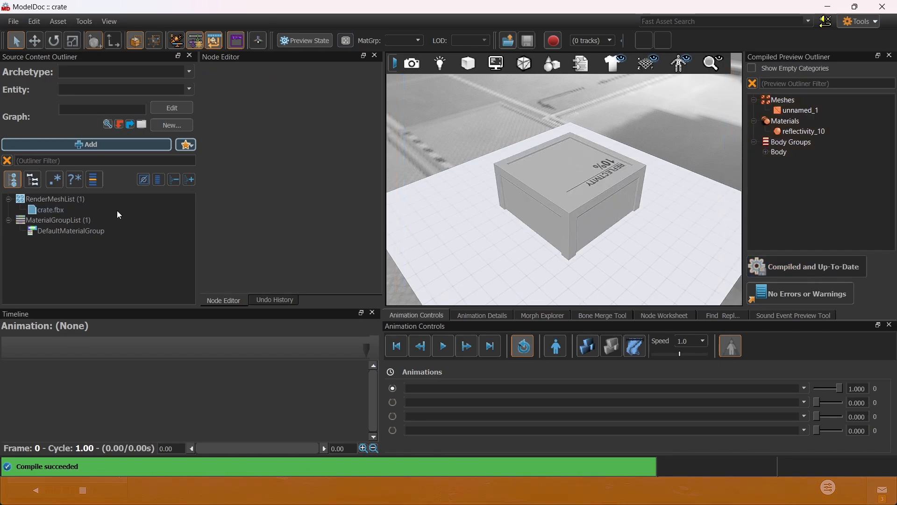
Step: Hide the white ground plane under the crate in the model preview
{"action": "left_click", "coordinate": [69, 232]}
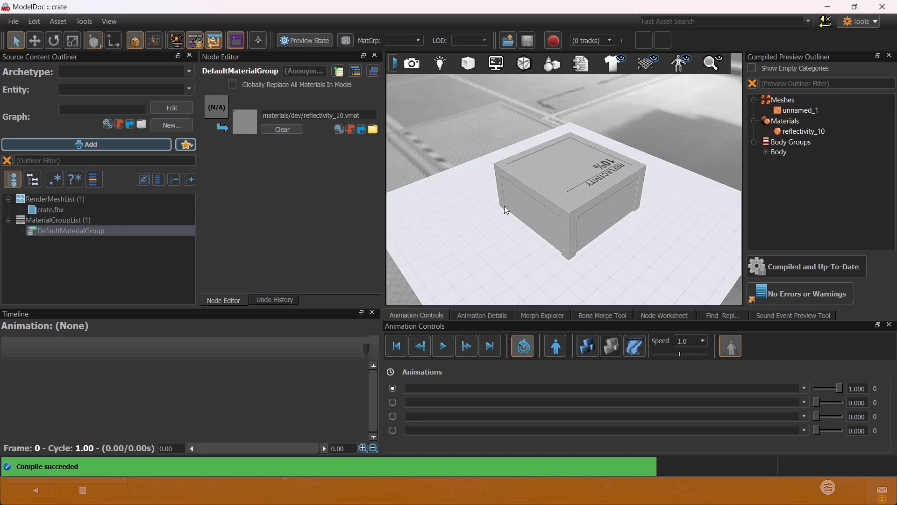
{"action": "left_click", "coordinate": [559, 197]}
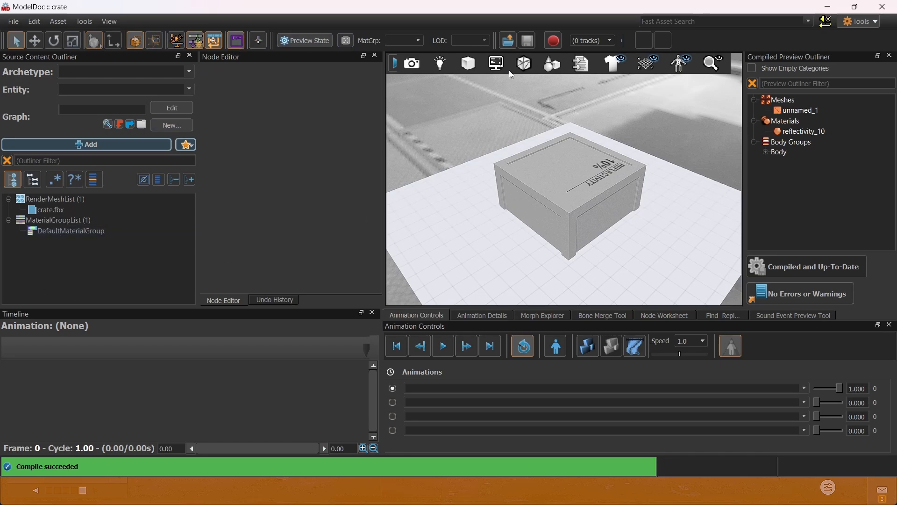
{"action": "left_click", "coordinate": [656, 67]}
{"action": "left_click", "coordinate": [57, 221]}
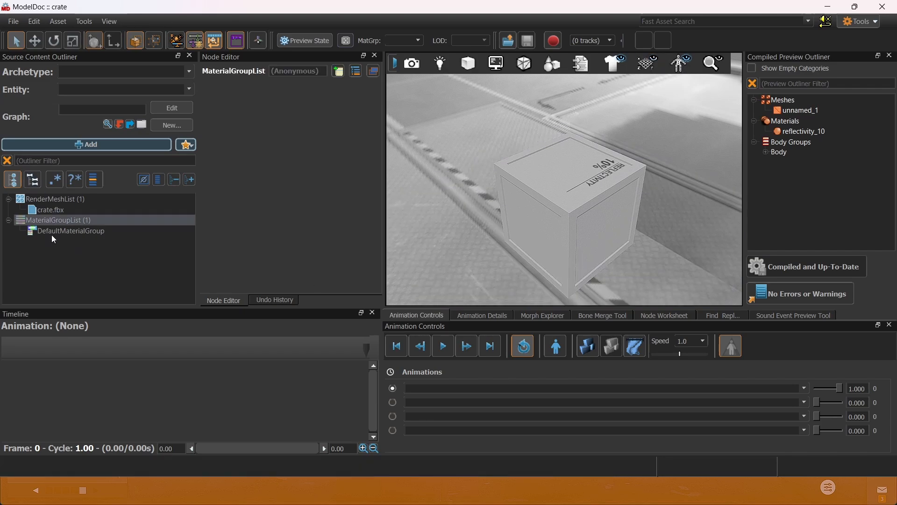
{"action": "left_click", "coordinate": [52, 233]}
{"action": "left_click", "coordinate": [69, 265]}
Step: Add a PhysicsHullFile node to the model with crate.fbx from the rawmodels folder as its source mesh
{"action": "left_click", "coordinate": [101, 143]}
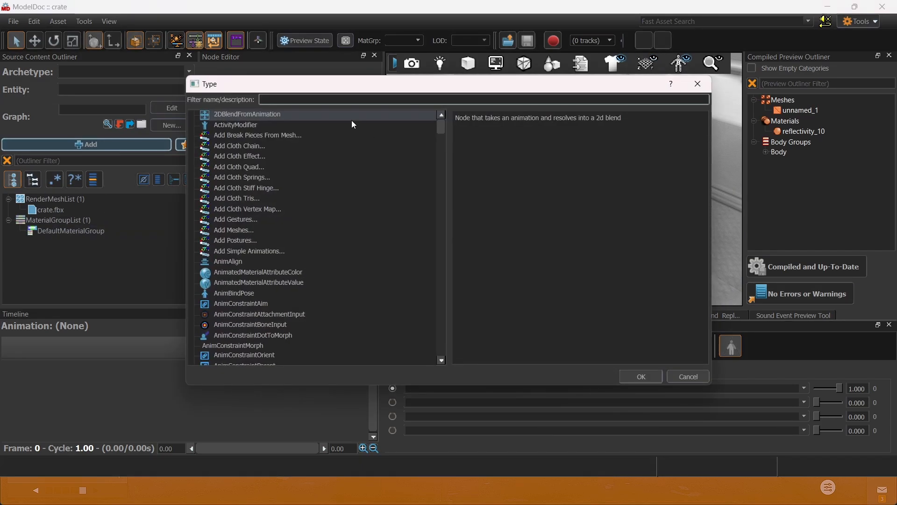
{"action": "type", "text": "ph"}
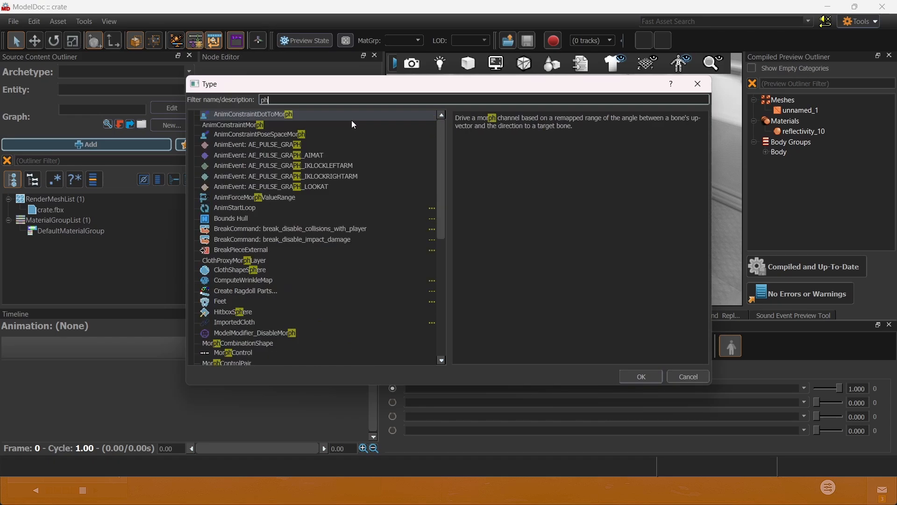
{"action": "type", "text": "y"}
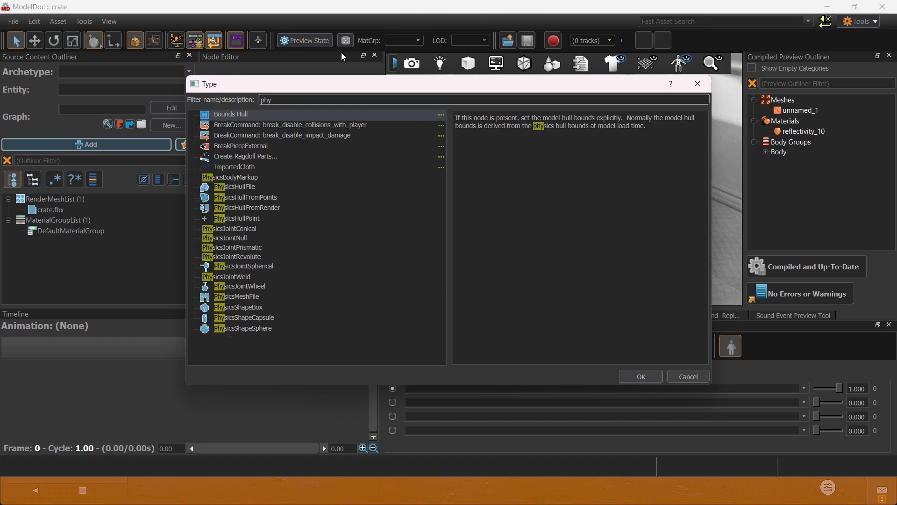
{"action": "double_click", "coordinate": [234, 189]}
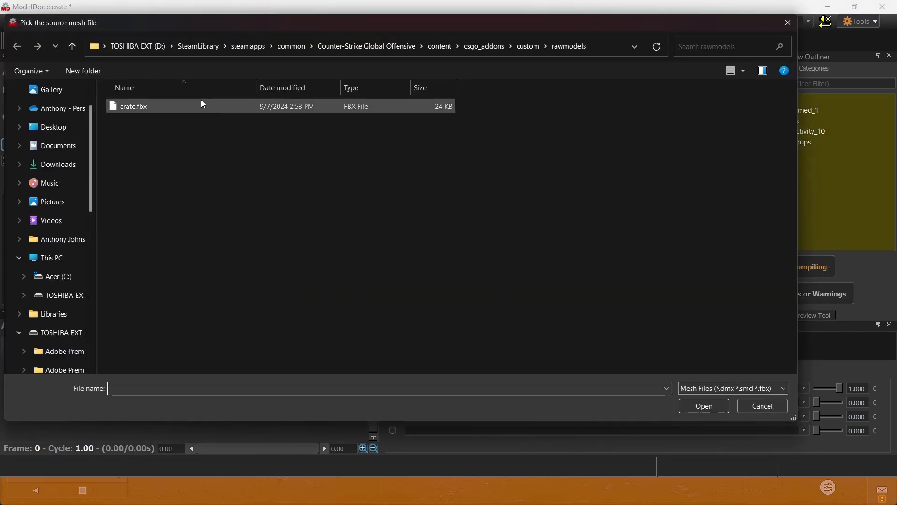
{"action": "left_click", "coordinate": [193, 104]}
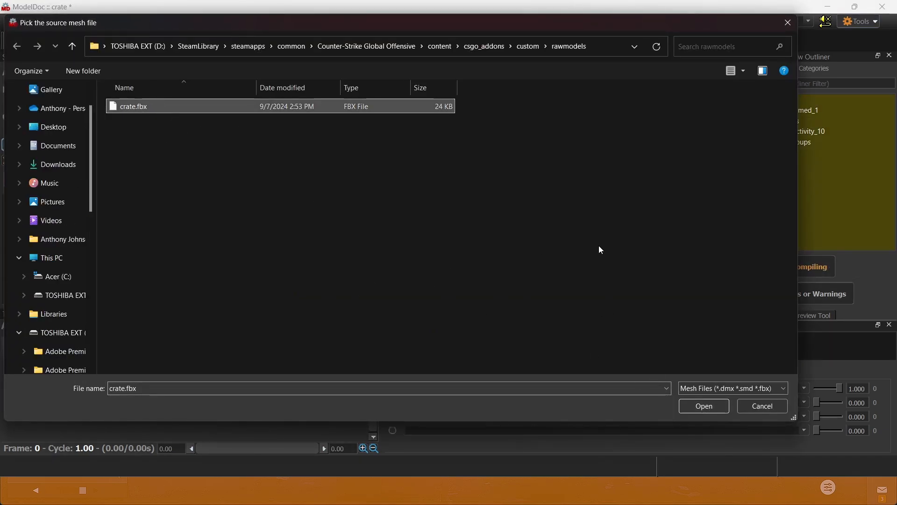
{"action": "left_click", "coordinate": [692, 406]}
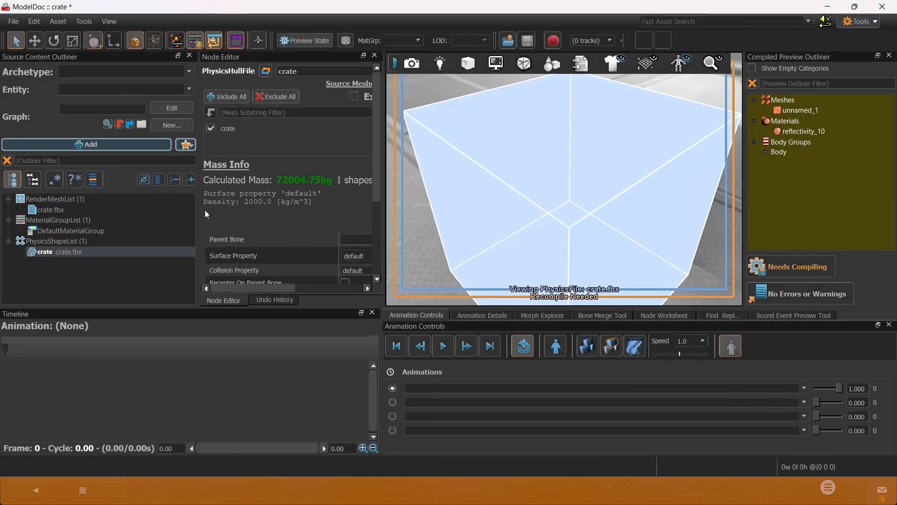
Step: Set the crate physics hull's Import Scale to 0.5 to match the render mesh and recompile the model
{"action": "scroll", "coordinate": [282, 245], "scroll_direction": "down", "scroll_amount": 5}
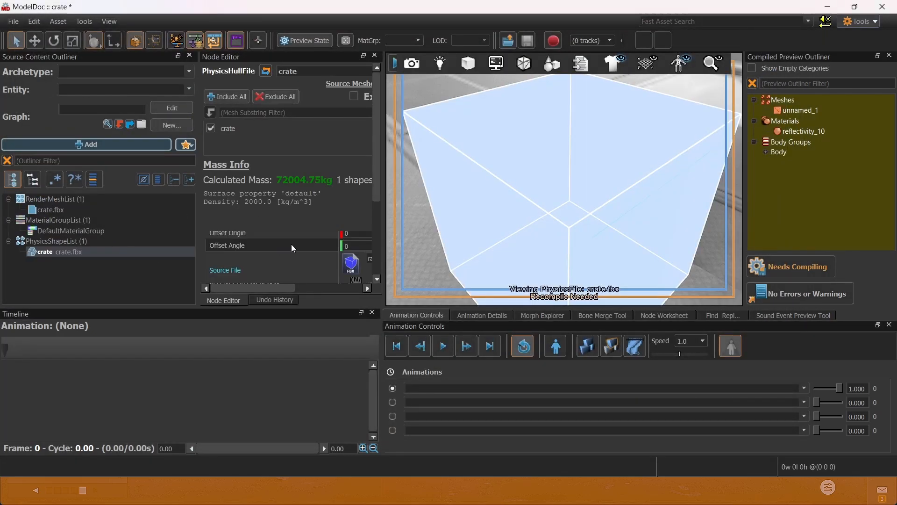
{"action": "scroll", "coordinate": [290, 244], "scroll_direction": "up", "scroll_amount": 1}
{"action": "left_click", "coordinate": [51, 210]}
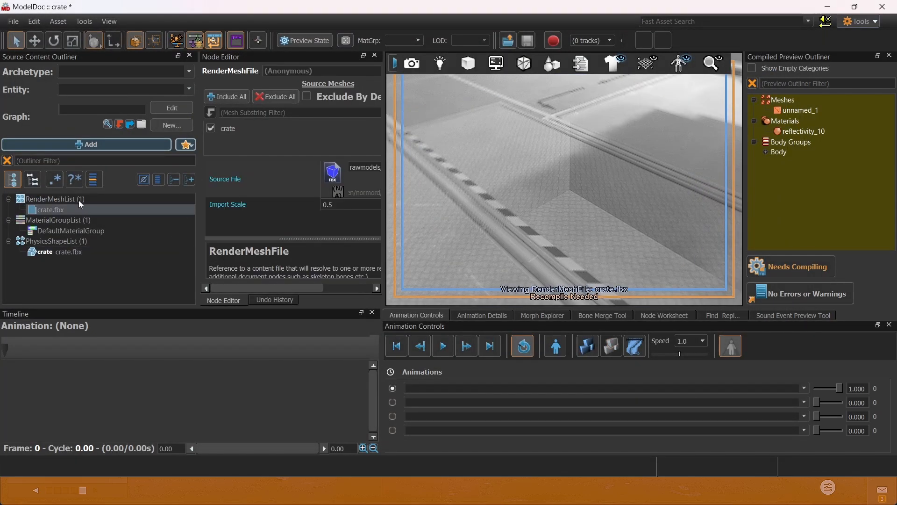
{"action": "left_click", "coordinate": [65, 251]}
{"action": "scroll", "coordinate": [369, 259], "scroll_direction": "down", "scroll_amount": 5}
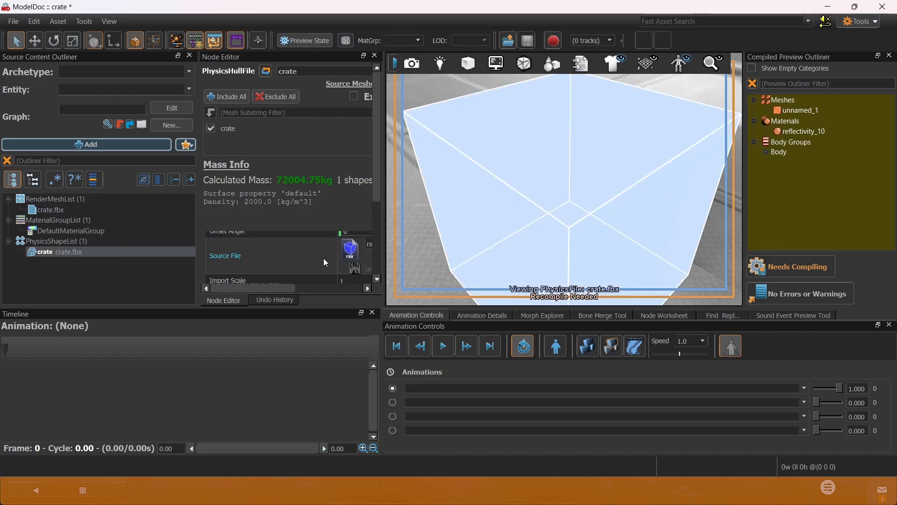
{"action": "double_click", "coordinate": [348, 246]}
{"action": "type", "text": "0.5"}
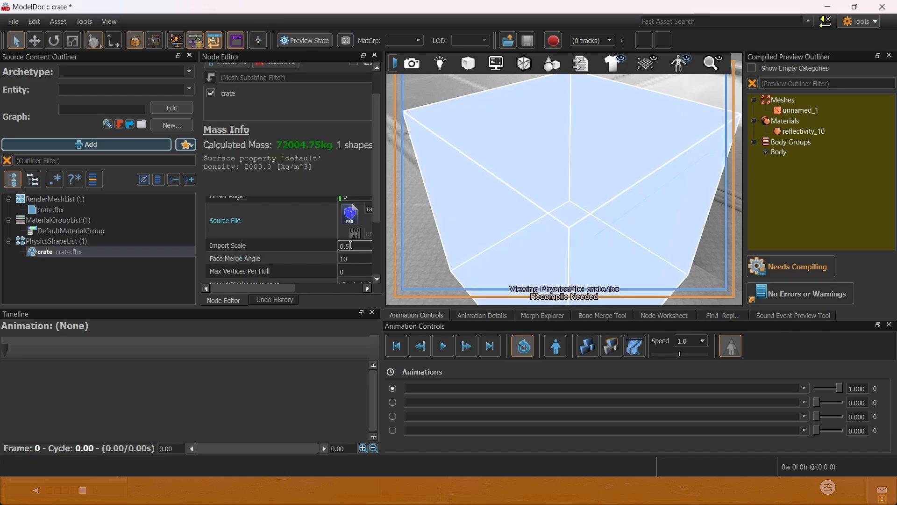
{"action": "key", "text": "Return"}
{"action": "left_click", "coordinate": [795, 265]}
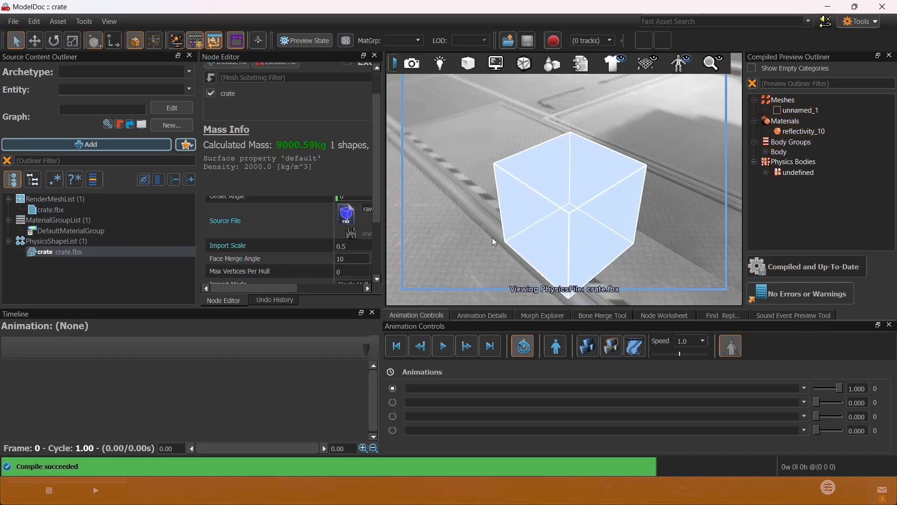
Step: Compare the crate's render mesh with its physics hull in the preview and inspect the material assigned in DefaultMaterialGroup
{"action": "left_click", "coordinate": [60, 209]}
{"action": "left_click", "coordinate": [68, 252]}
{"action": "left_click", "coordinate": [86, 279]}
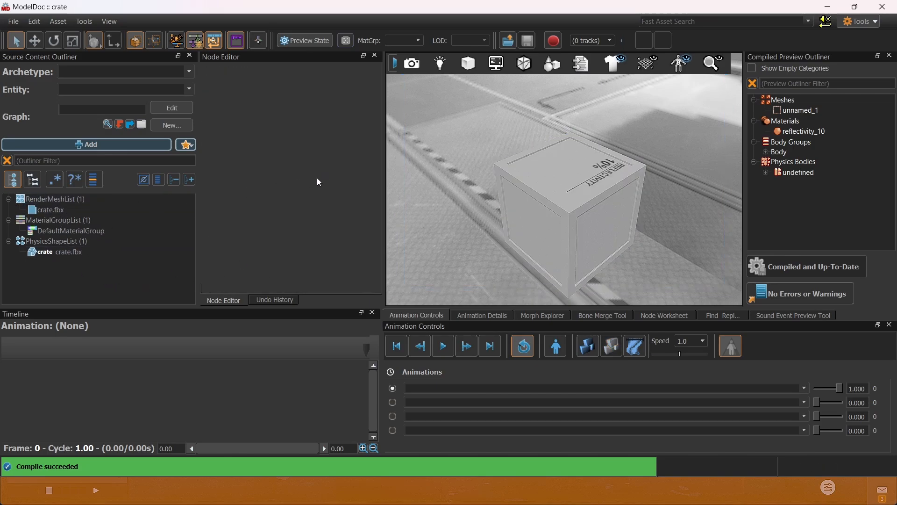
{"action": "left_click", "coordinate": [117, 229]}
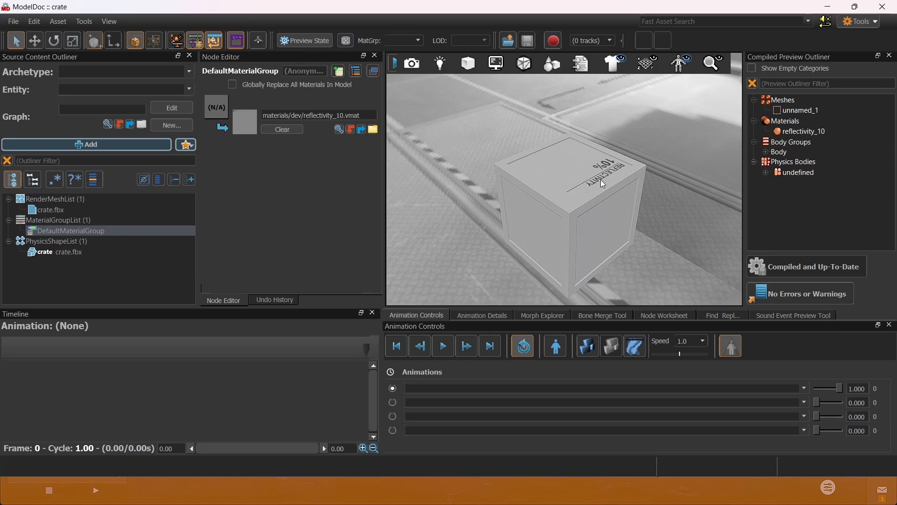
Step: Switch to the Asset Browser and launch the Material Editor from it
{"action": "key", "text": "alt+Tab"}
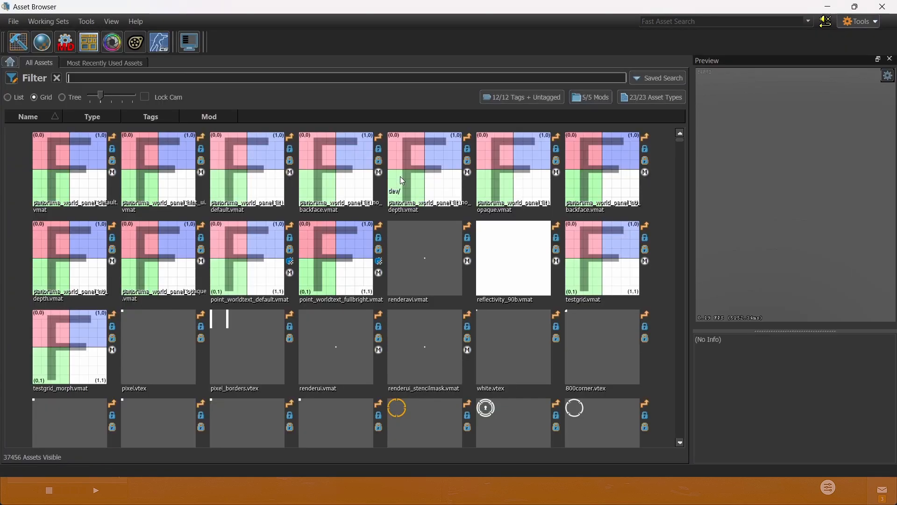
{"action": "left_click", "coordinate": [89, 21]}
{"action": "mouse_move", "coordinate": [98, 36]}
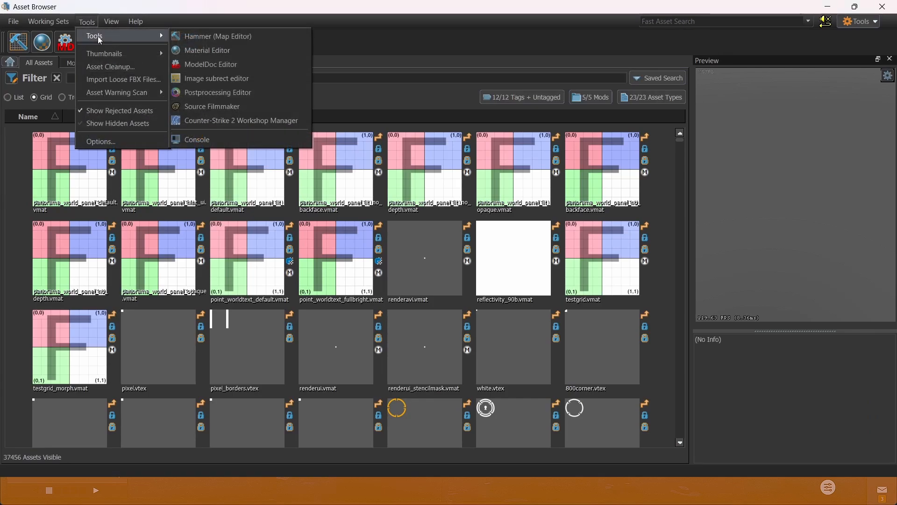
{"action": "left_click", "coordinate": [202, 53]}
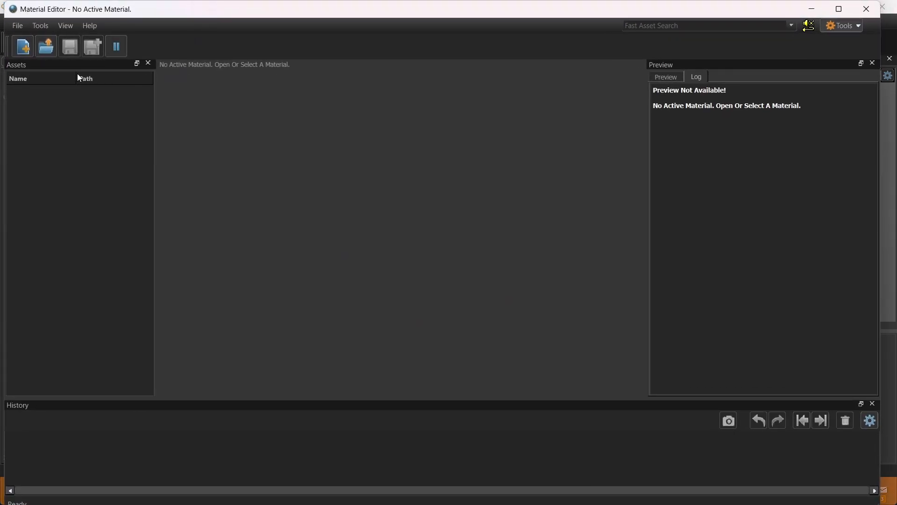
Step: Create a new material that uses the Csgo Simple shader
{"action": "left_click", "coordinate": [23, 46]}
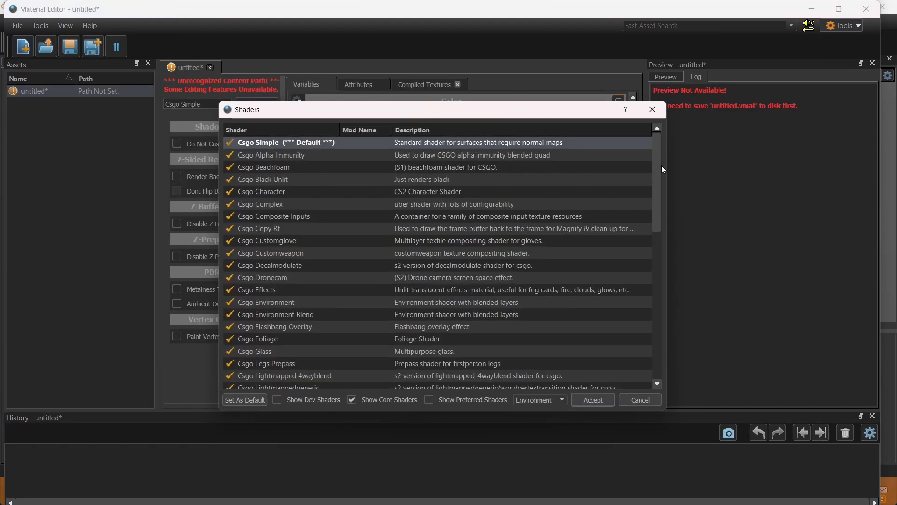
{"action": "mouse_move", "coordinate": [661, 218]}
{"action": "left_mouse_down"}
{"action": "mouse_move", "coordinate": [652, 336]}
{"action": "mouse_move", "coordinate": [654, 210]}
{"action": "left_mouse_up"}
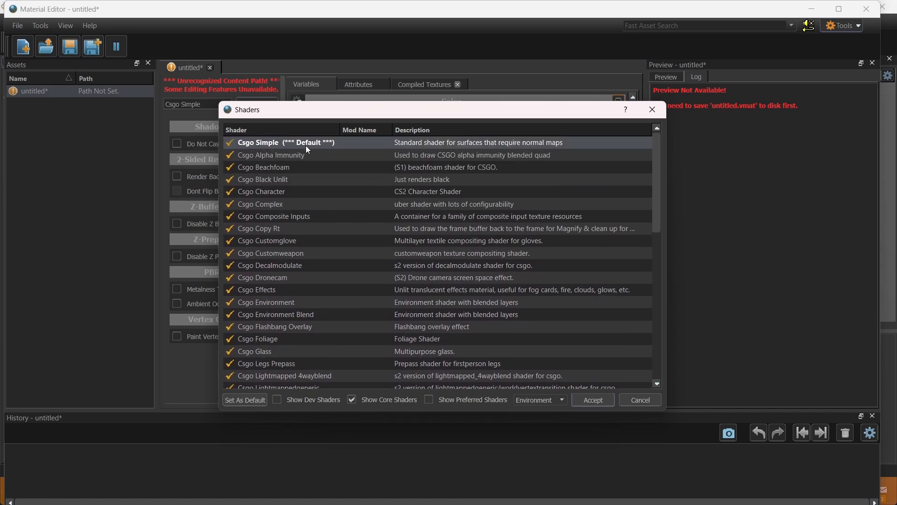
{"action": "double_click", "coordinate": [352, 145]}
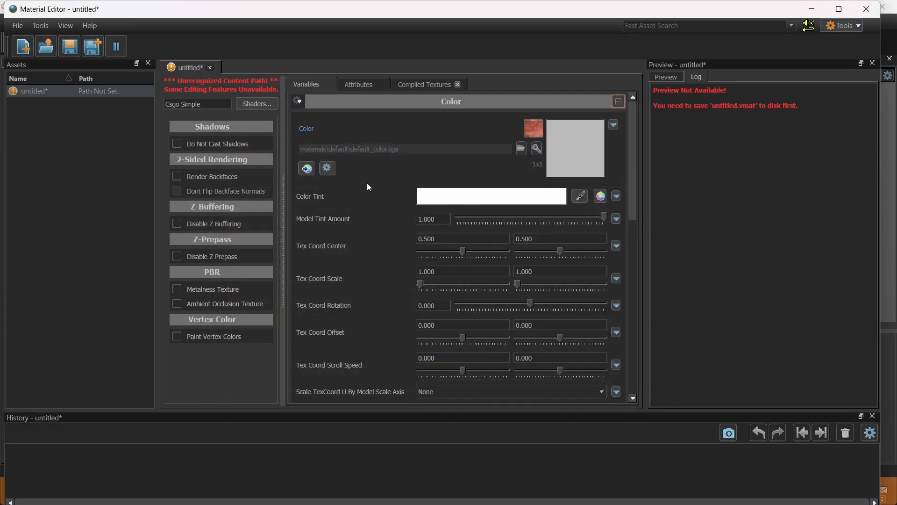
Step: Save the new material as crate_texture in the custom addon's materials folder
{"action": "scroll", "coordinate": [518, 195], "scroll_direction": "down", "scroll_amount": 3}
{"action": "left_click_drag", "start_coordinate": [632, 187], "coordinate": [653, 135]}
{"action": "key", "text": "ctrl+s"}
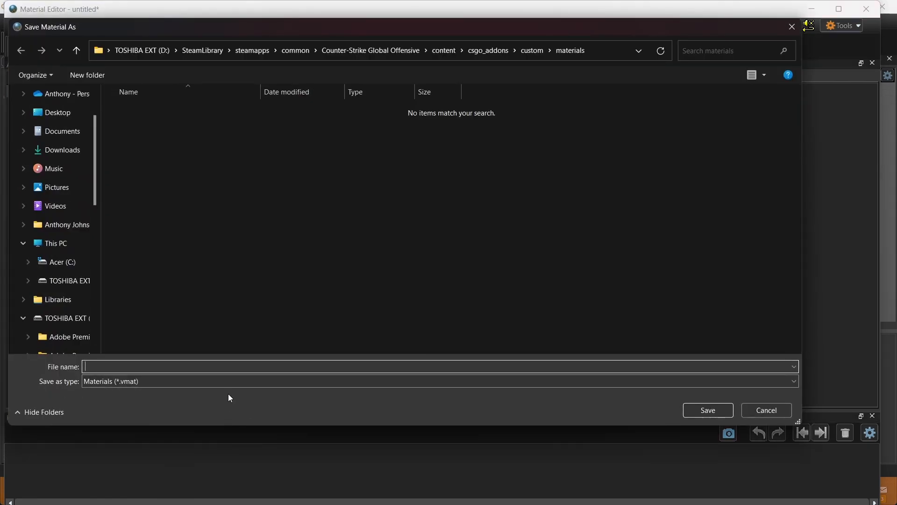
{"action": "type", "text": "crate"}
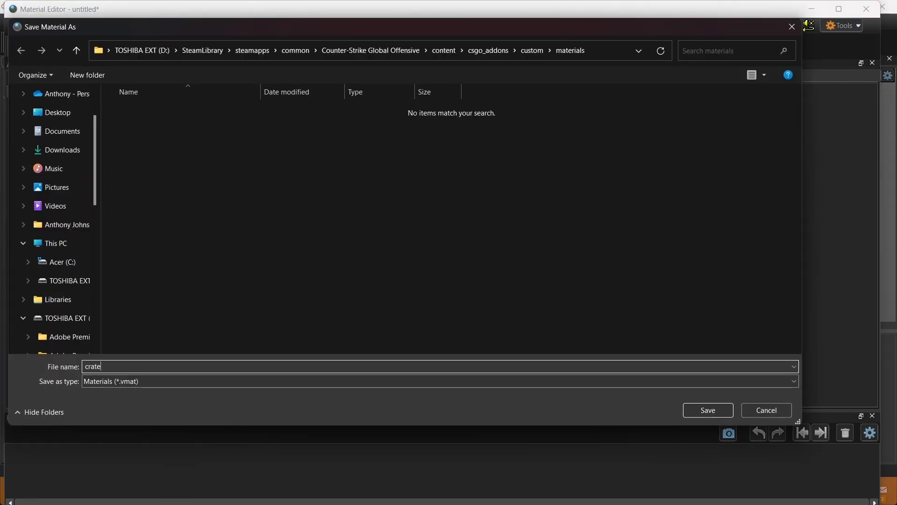
{"action": "type", "text": "_texture"}
{"action": "left_click", "coordinate": [697, 415]}
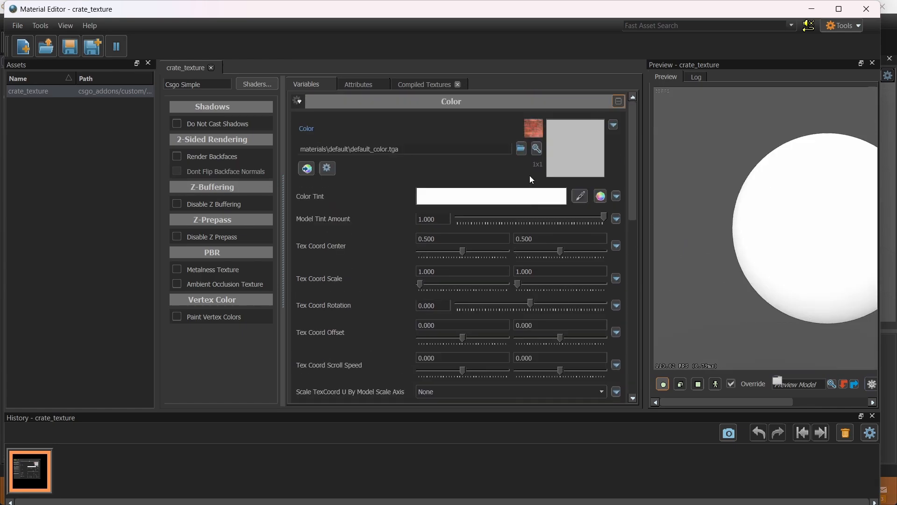
Step: Find the crate textures in the Texture Browser and assign cratecolor.png as the material's Color texture
{"action": "left_click", "coordinate": [538, 150]}
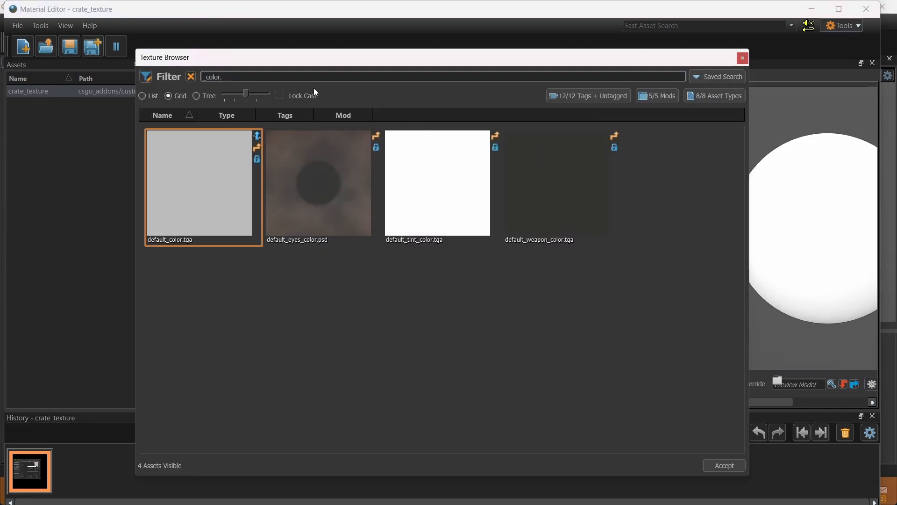
{"action": "key", "text": "BackSpace"}
{"action": "key", "text": "BackSpace"}
{"action": "key", "text": "BackSpace"}
{"action": "key", "text": "BackSpace"}
{"action": "type", "text": "rate"}
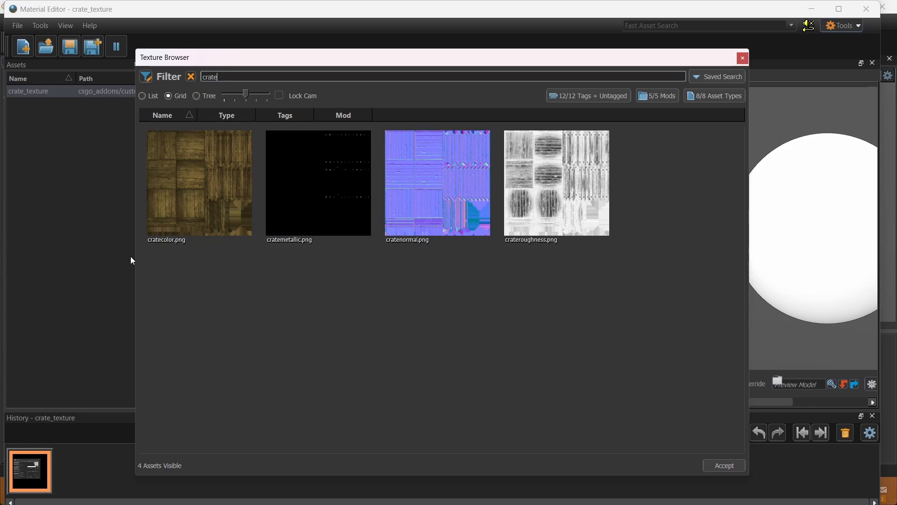
{"action": "double_click", "coordinate": [186, 192]}
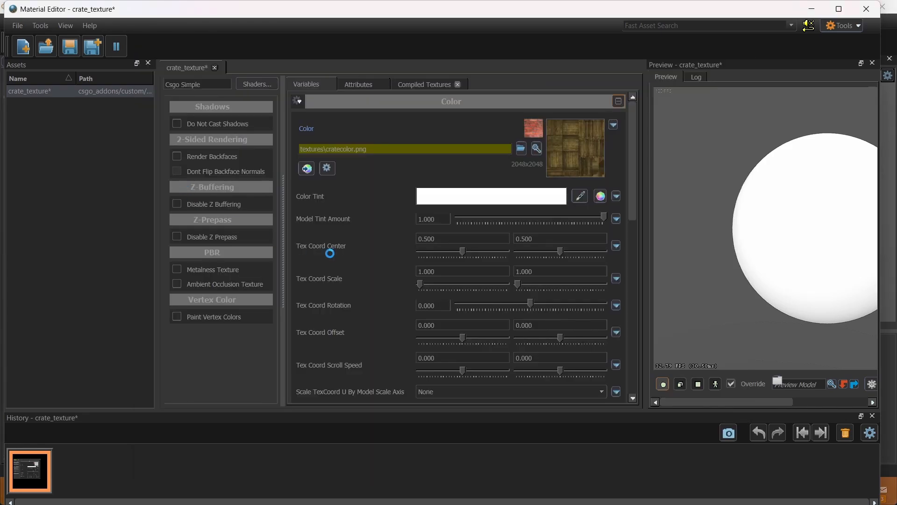
Step: Filter the textures for crate and assign cratenormal.png as the material's Normal map
{"action": "scroll", "coordinate": [590, 175], "scroll_direction": "down", "scroll_amount": 5}
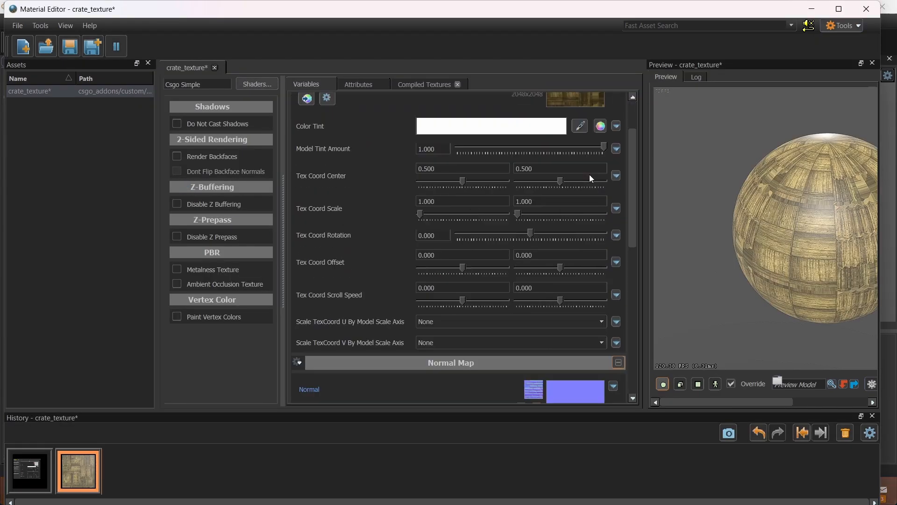
{"action": "left_click", "coordinate": [537, 235]}
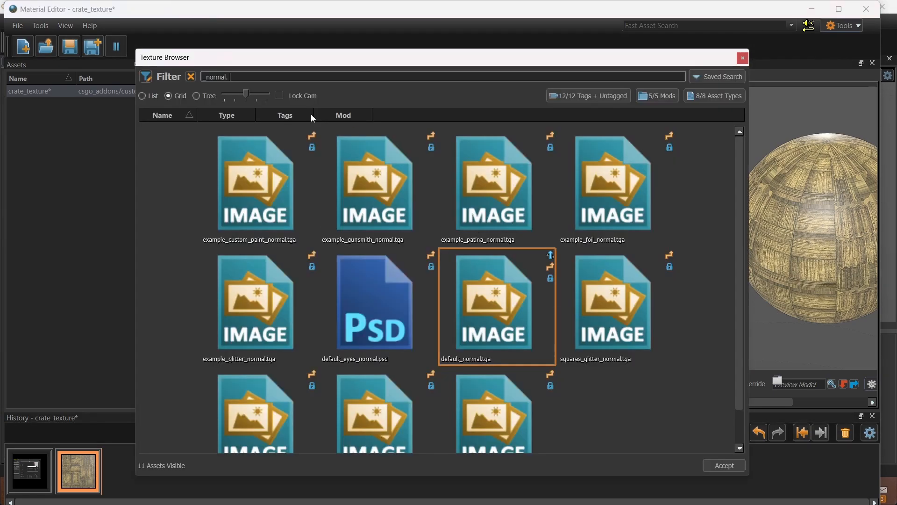
{"action": "key", "text": "BackSpace"}
{"action": "type", "text": "crate"}
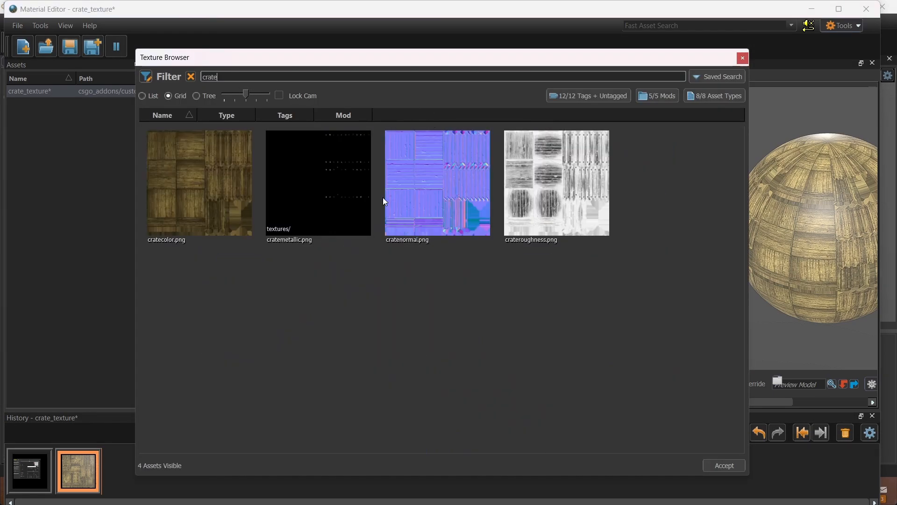
{"action": "double_click", "coordinate": [445, 216]}
Step: Filter the textures for crate and assign crateroughness.png as the material's Roughness texture
{"action": "scroll", "coordinate": [516, 293], "scroll_direction": "down", "scroll_amount": 3}
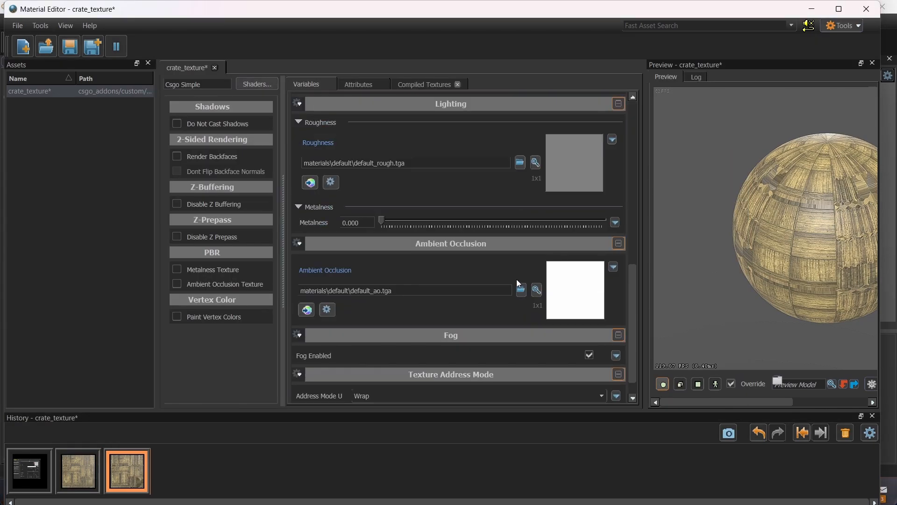
{"action": "scroll", "coordinate": [517, 279], "scroll_direction": "up", "scroll_amount": 2}
{"action": "scroll", "coordinate": [517, 271], "scroll_direction": "down", "scroll_amount": 2}
{"action": "left_click", "coordinate": [536, 162]}
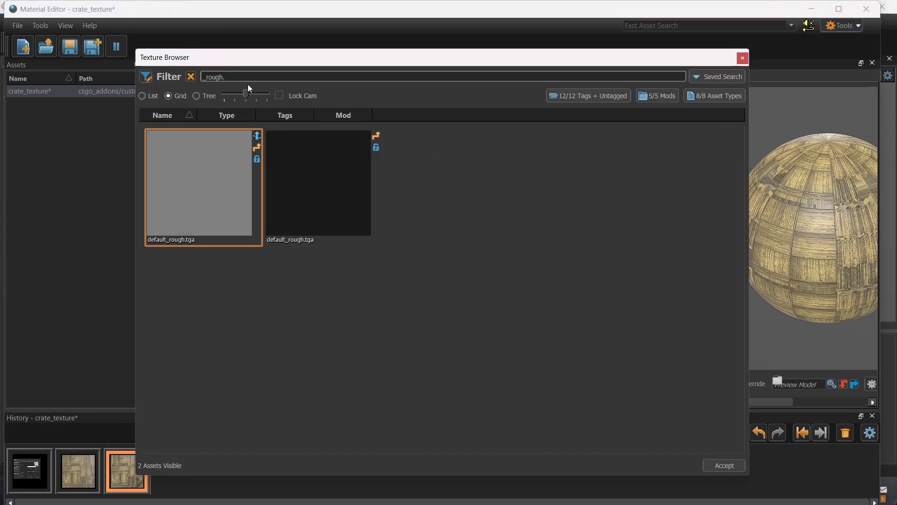
{"action": "type", "text": "crate"}
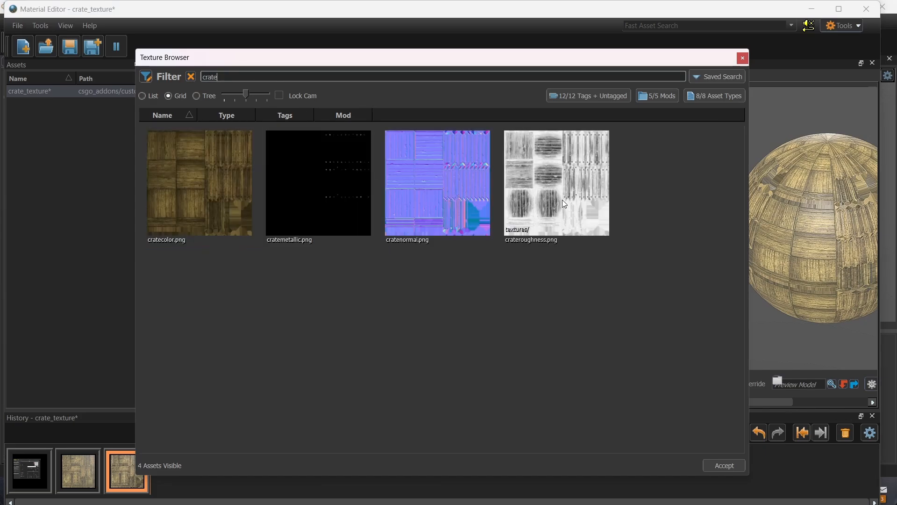
{"action": "left_click", "coordinate": [549, 206]}
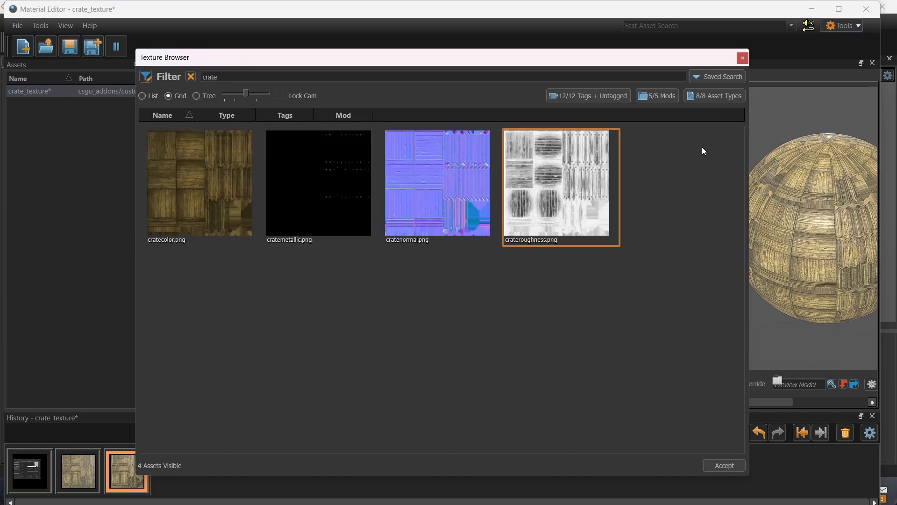
{"action": "double_click", "coordinate": [557, 188]}
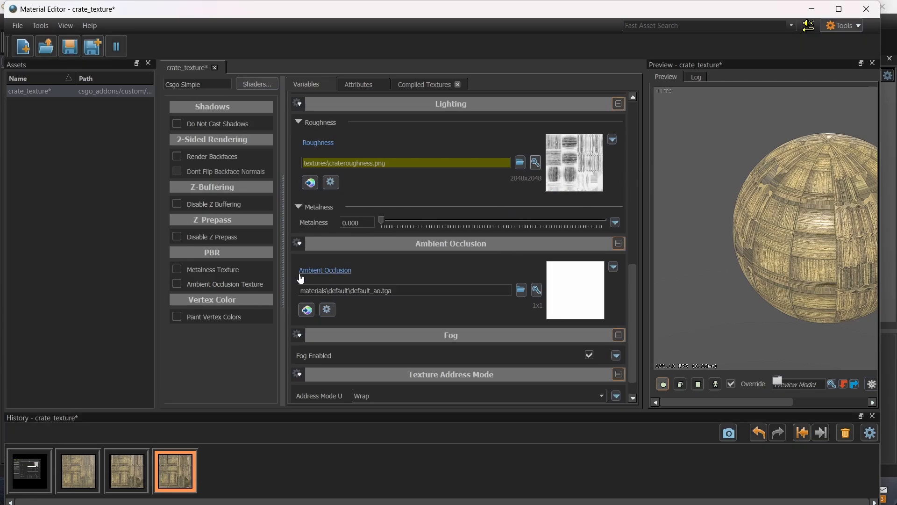
Step: Enable the Metalness Texture and Ambient Occlusion Texture options for the crate_texture material
{"action": "left_click", "coordinate": [178, 283]}
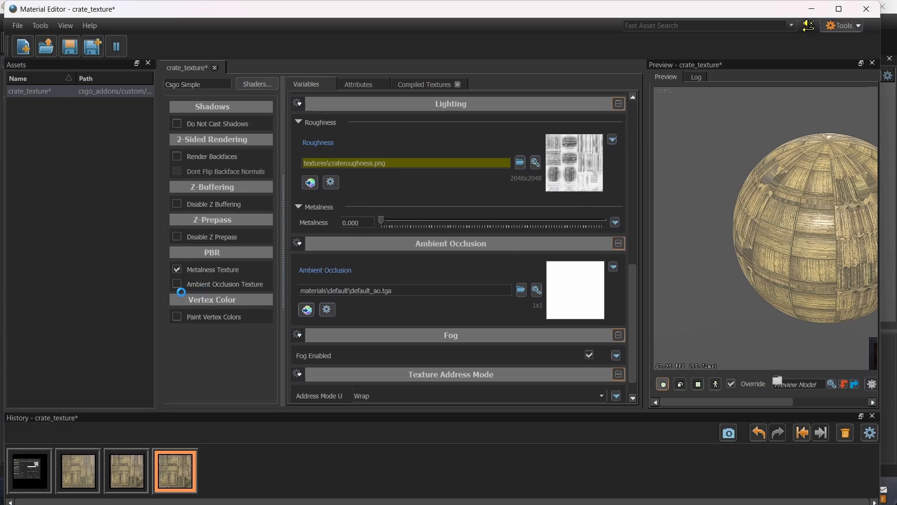
{"action": "scroll", "coordinate": [473, 262], "scroll_direction": "down", "scroll_amount": 2}
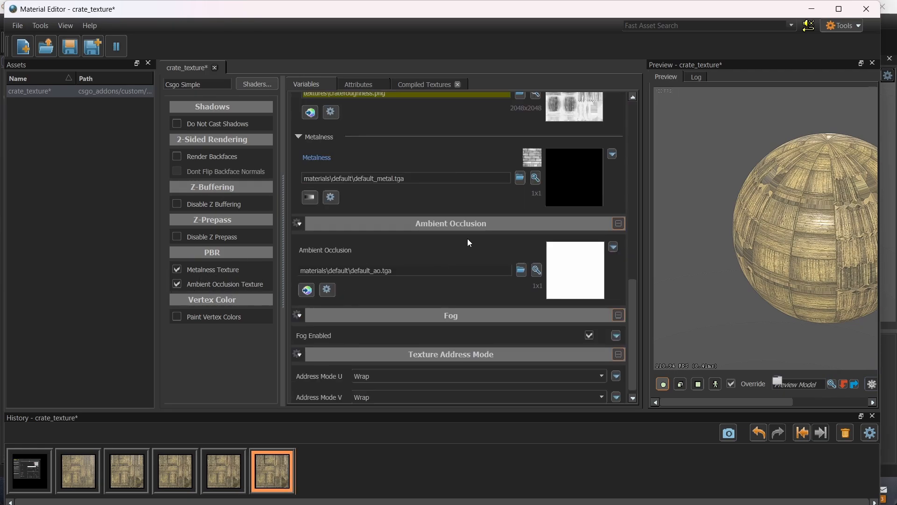
Step: Filter the textures for crate and assign cratemetallic.png as the material's Metalness texture
{"action": "scroll", "coordinate": [468, 239], "scroll_direction": "up", "scroll_amount": 2}
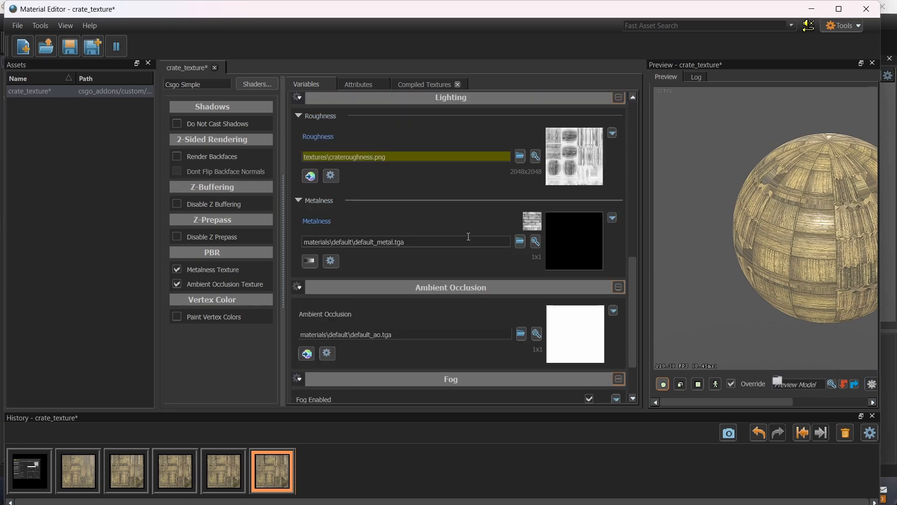
{"action": "left_click", "coordinate": [523, 242]}
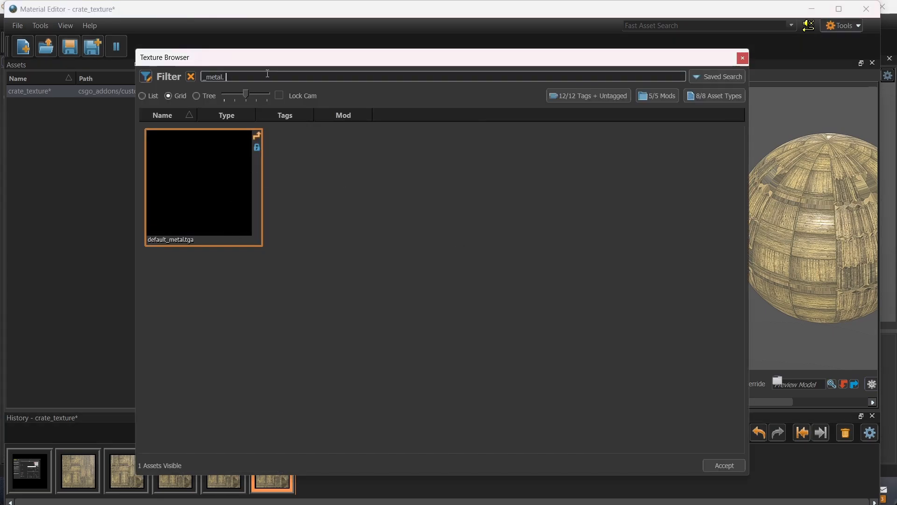
{"action": "key", "text": "ctrl+a"}
{"action": "type", "text": "crate"}
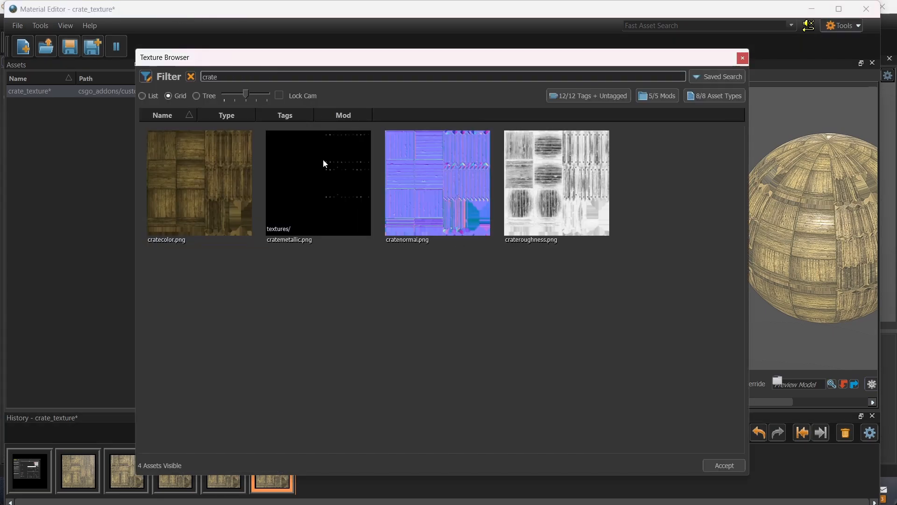
{"action": "left_click", "coordinate": [301, 204]}
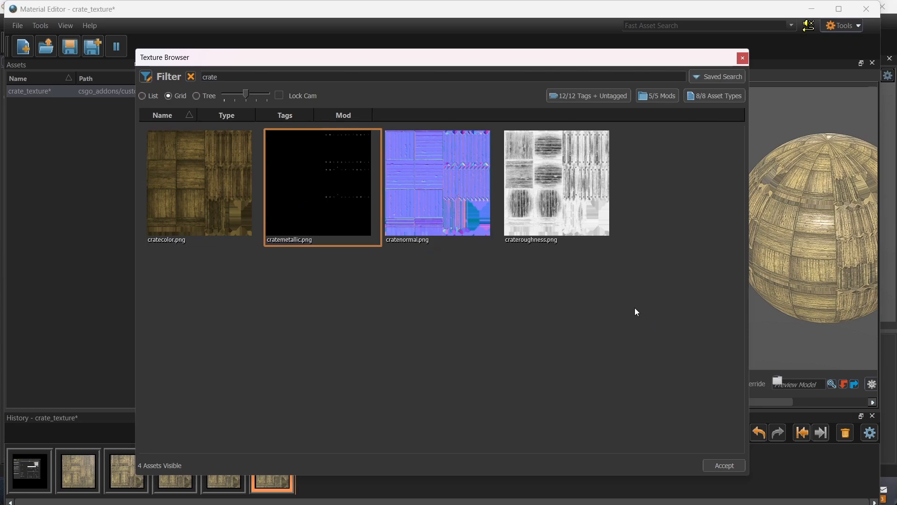
{"action": "double_click", "coordinate": [323, 208]}
Step: Save the crate_texture material and close the Material Editor
{"action": "scroll", "coordinate": [567, 266], "scroll_direction": "down", "scroll_amount": 3}
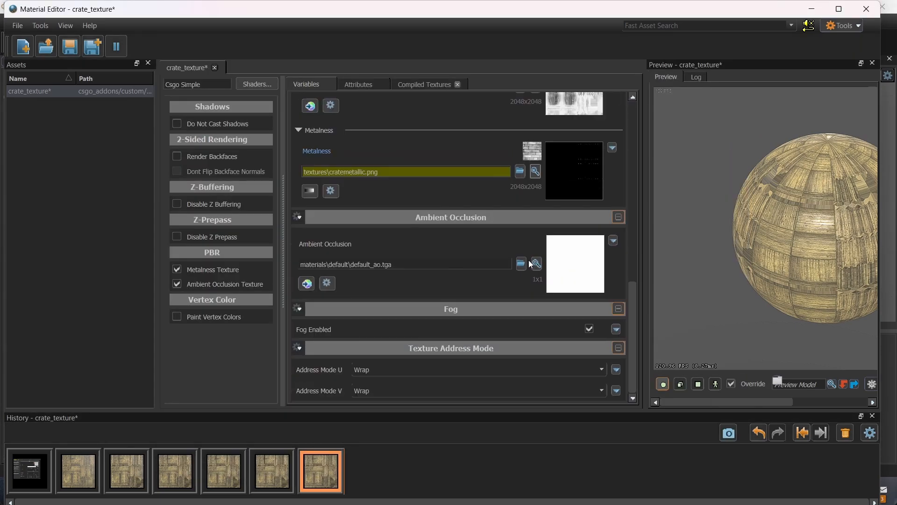
{"action": "scroll", "coordinate": [567, 267], "scroll_direction": "up", "scroll_amount": 5}
{"action": "scroll", "coordinate": [369, 135], "scroll_direction": "down", "scroll_amount": 3}
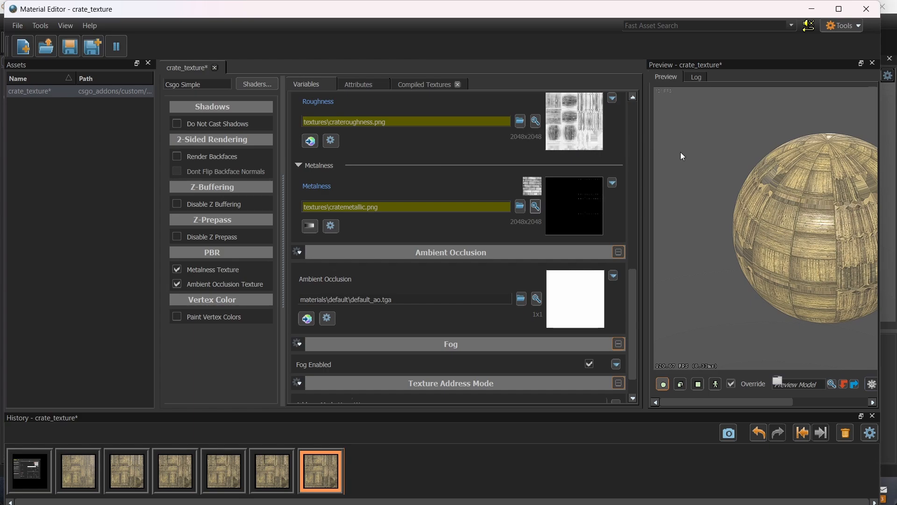
{"action": "key", "text": "ctrl+s"}
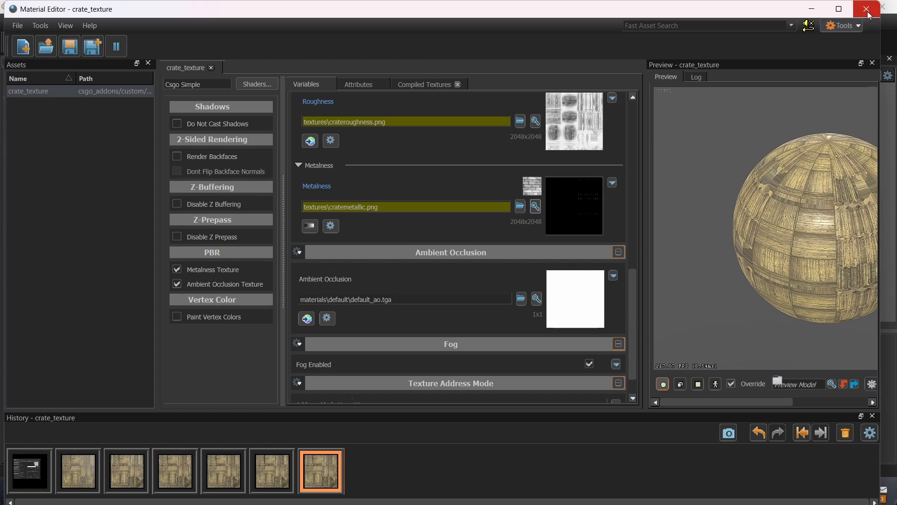
{"action": "left_click", "coordinate": [868, 9]}
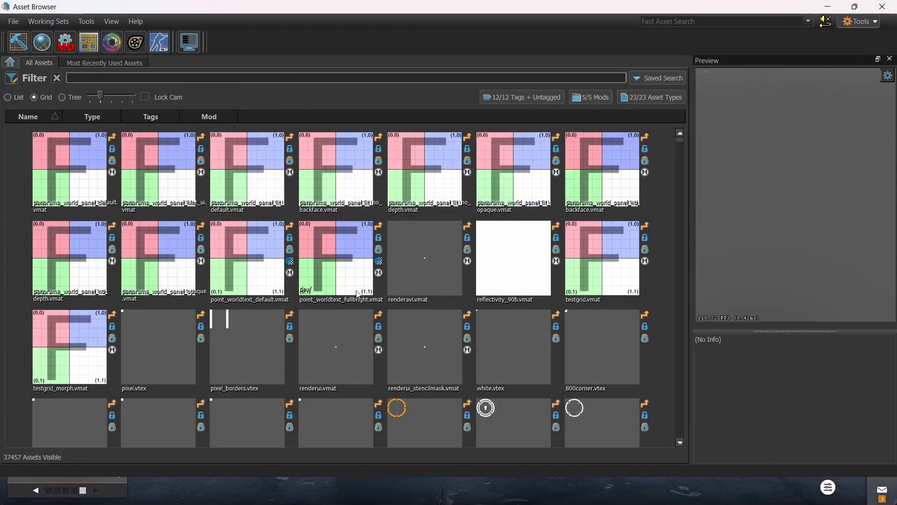
Step: Switch to ModelDoc, assign crate_texture.vmat as the replacement material in DefaultMaterialGroup, and compile the crate model
{"action": "key", "text": "alt+Tab"}
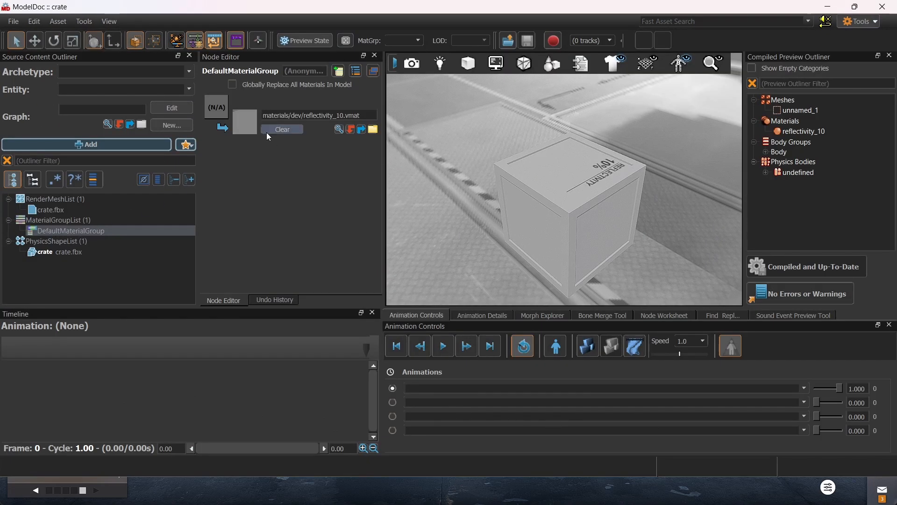
{"action": "left_click", "coordinate": [337, 129]}
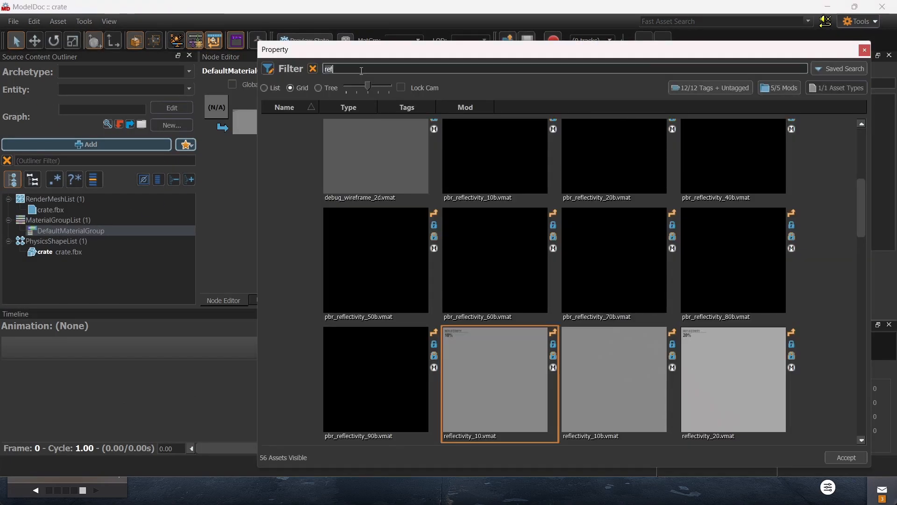
{"action": "type", "text": "cra"}
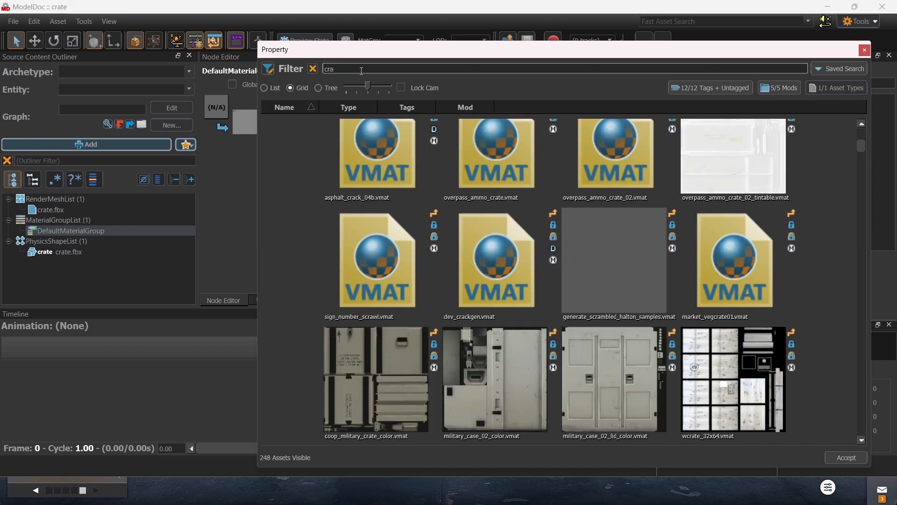
{"action": "type", "text": "te"}
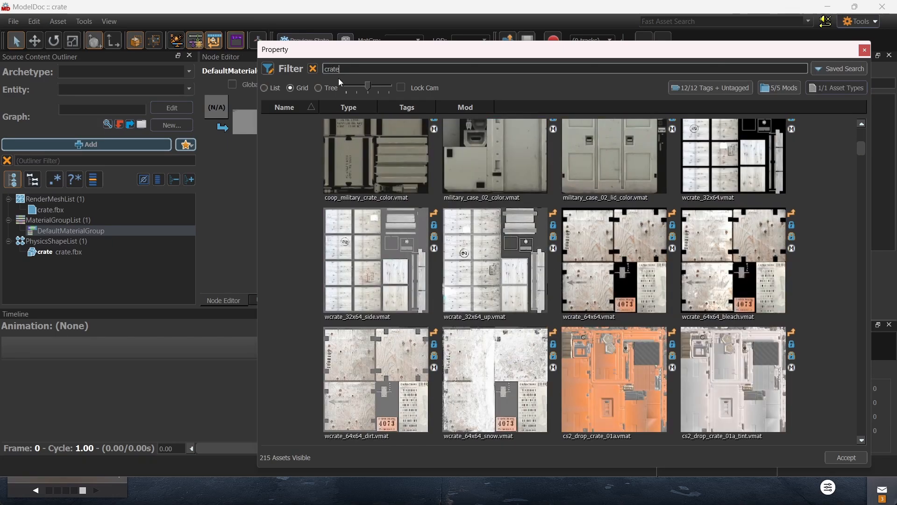
{"action": "type", "text": "_"}
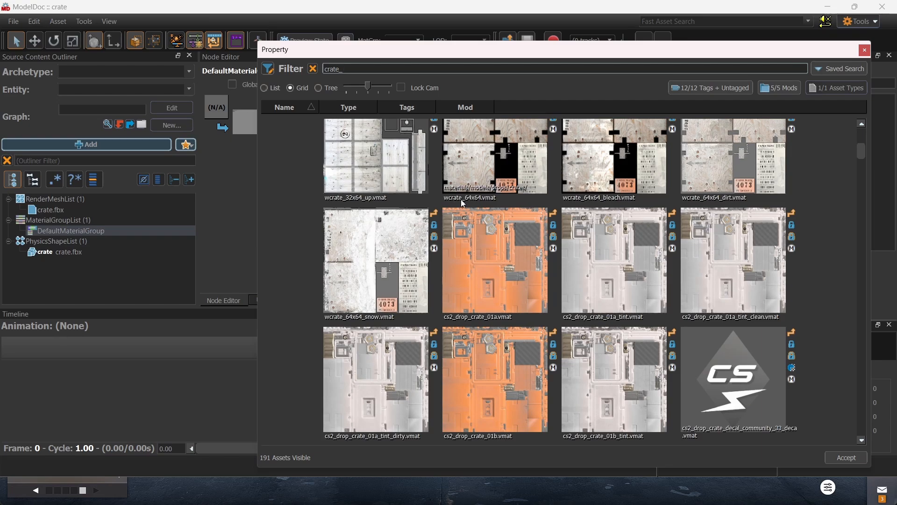
{"action": "scroll", "coordinate": [339, 149], "scroll_direction": "up", "scroll_amount": 3}
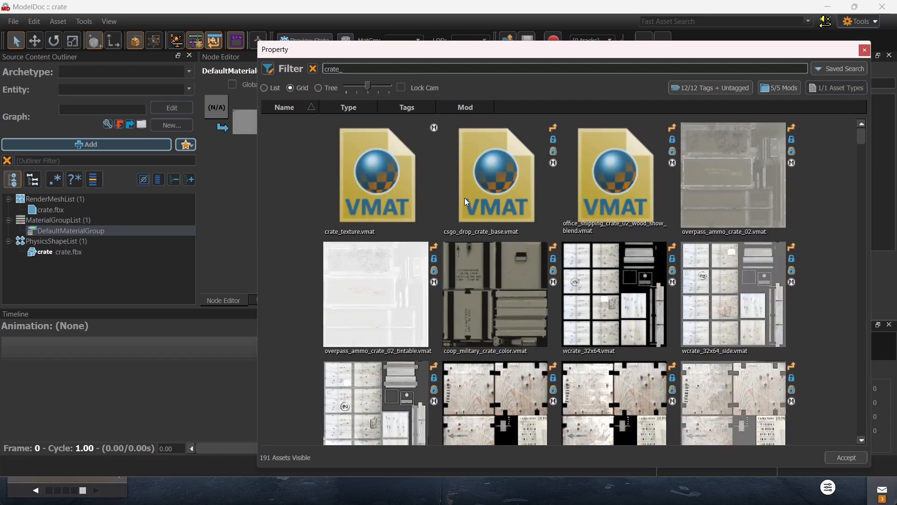
{"action": "double_click", "coordinate": [368, 191]}
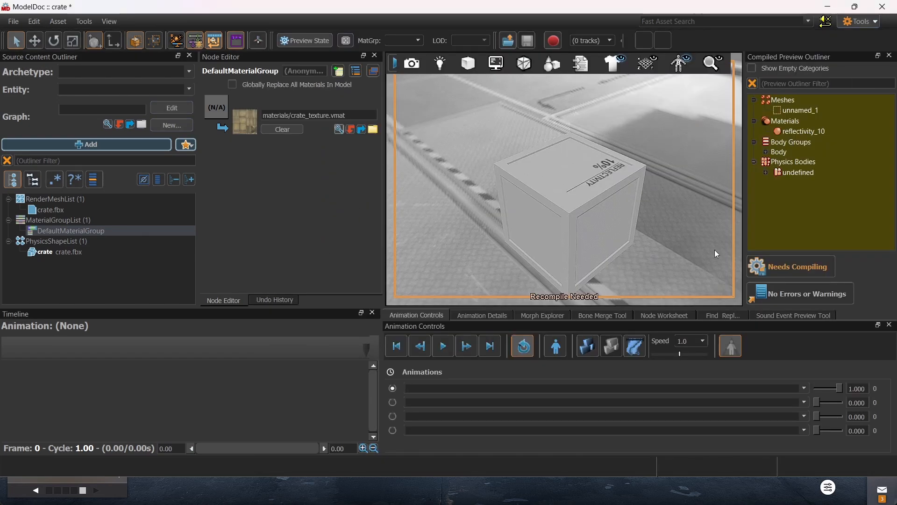
{"action": "left_click", "coordinate": [788, 270]}
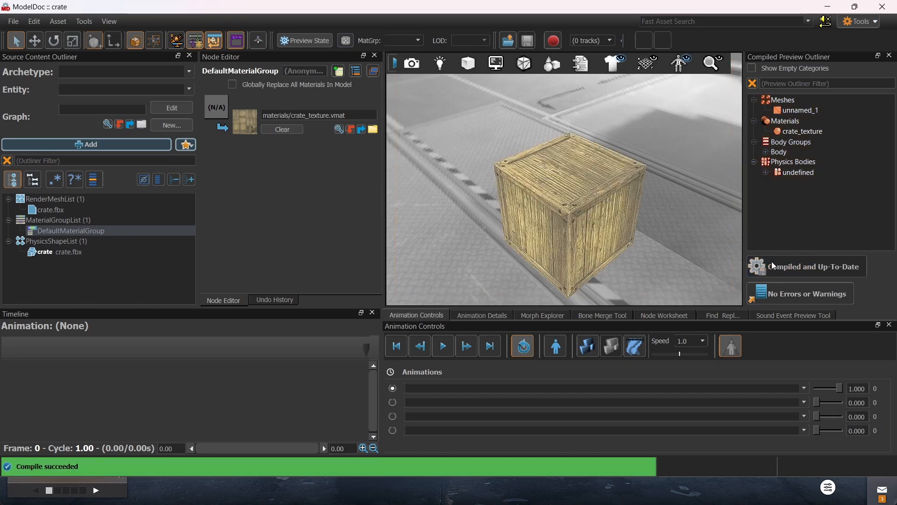
{"action": "left_click_drag", "start_coordinate": [586, 209], "coordinate": [560, 192]}
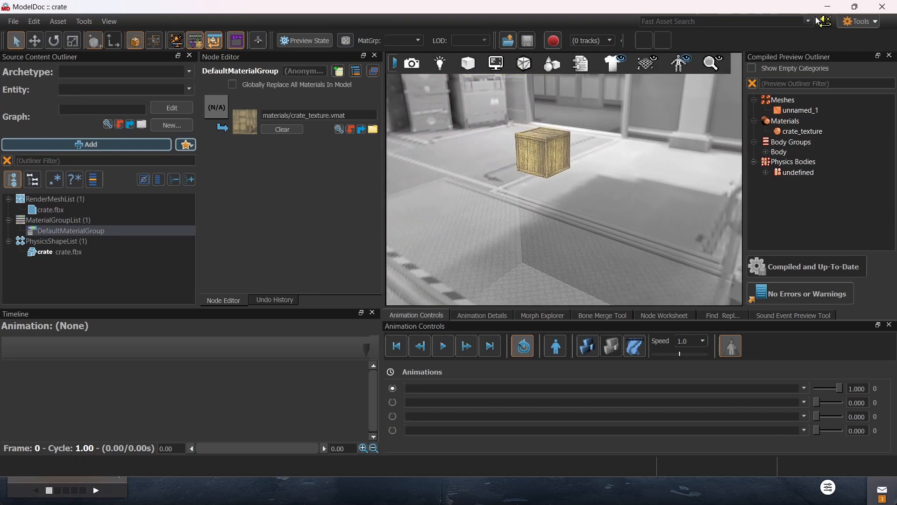
Step: Switch to Hammer and create a new map
{"action": "key", "text": "alt+Tab"}
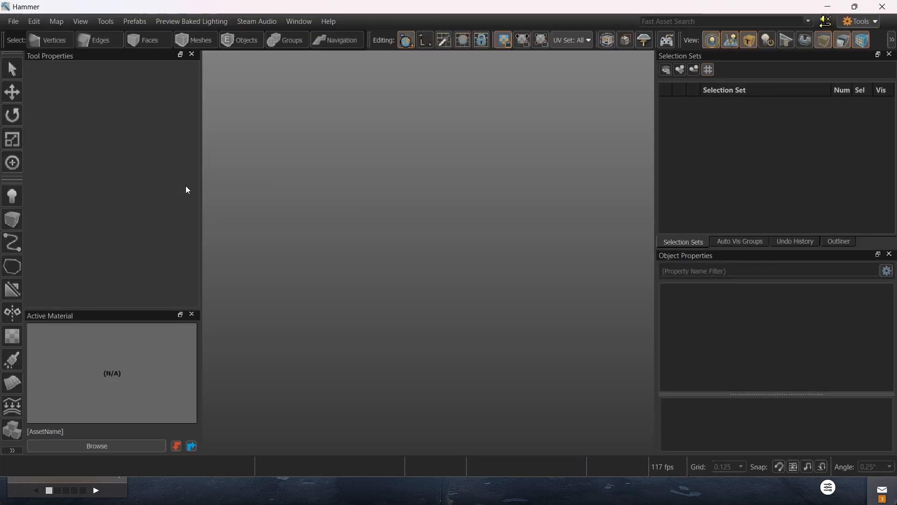
{"action": "left_click", "coordinate": [11, 21]}
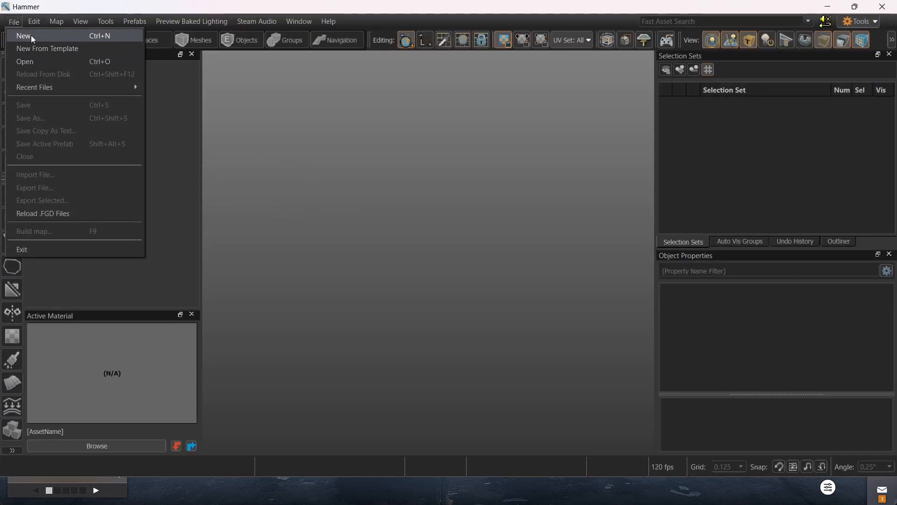
{"action": "left_click", "coordinate": [26, 36]}
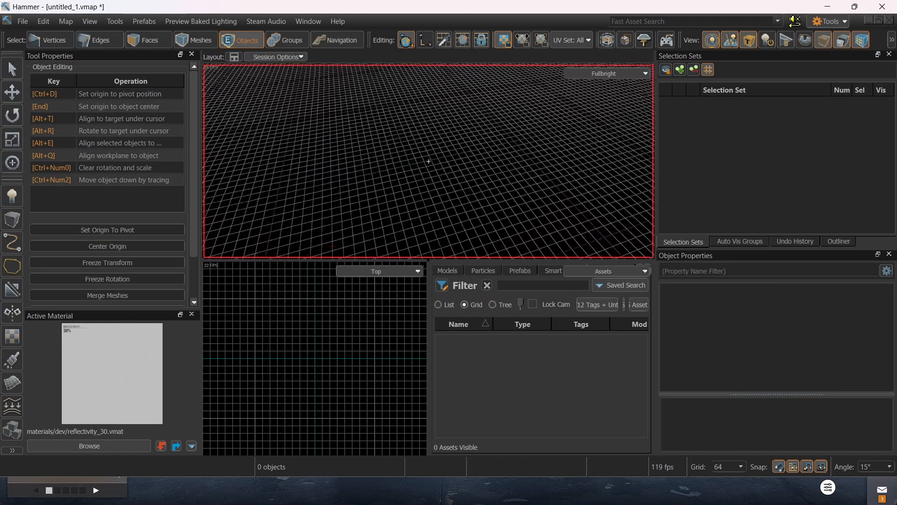
Step: Bring up the crate.zip File Explorer window and close it
{"action": "key", "text": "alt+Tab"}
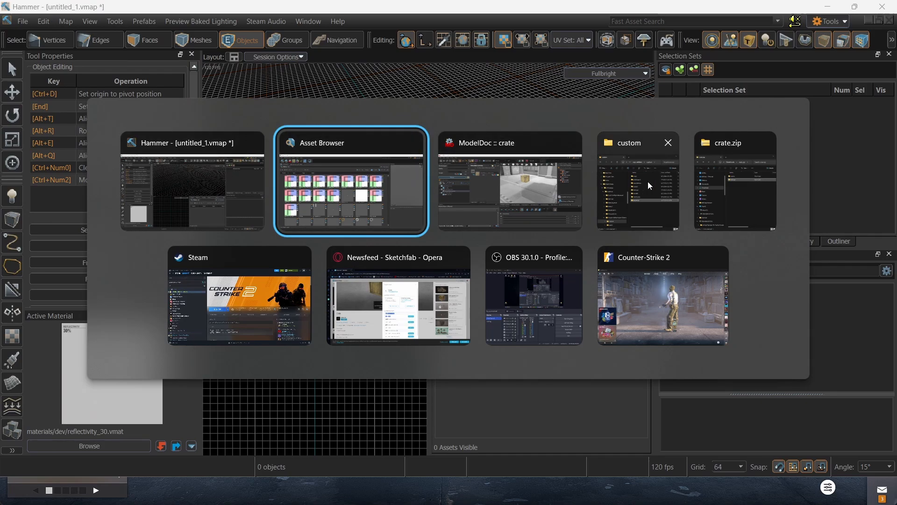
{"action": "left_click", "coordinate": [716, 186]}
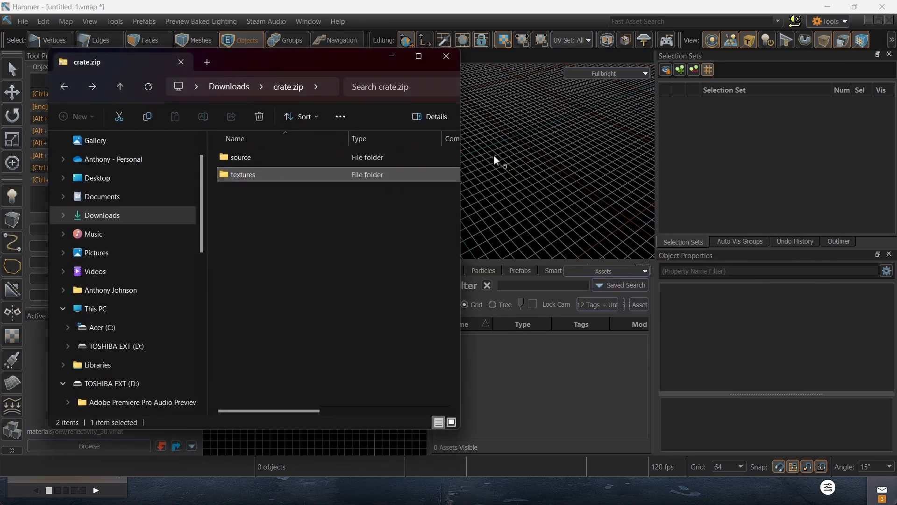
{"action": "left_click", "coordinate": [449, 58]}
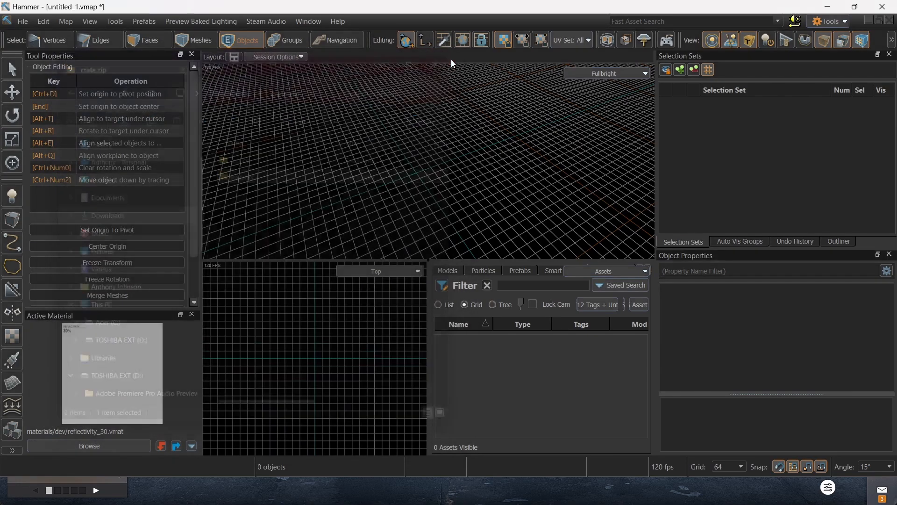
Step: Open the models folder of the custom addon in File Explorer to check for the saved crate model
{"action": "key", "text": "alt+Tab"}
{"action": "left_click", "coordinate": [696, 169]}
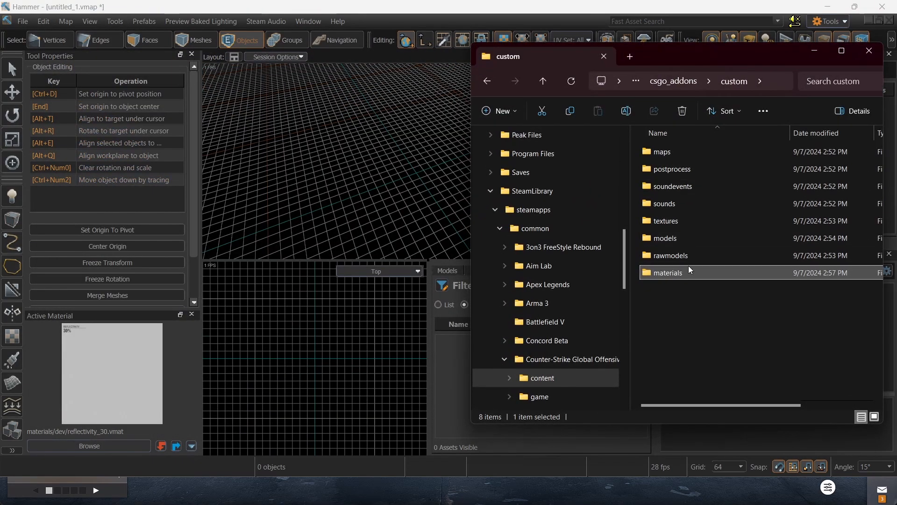
{"action": "double_click", "coordinate": [690, 239]}
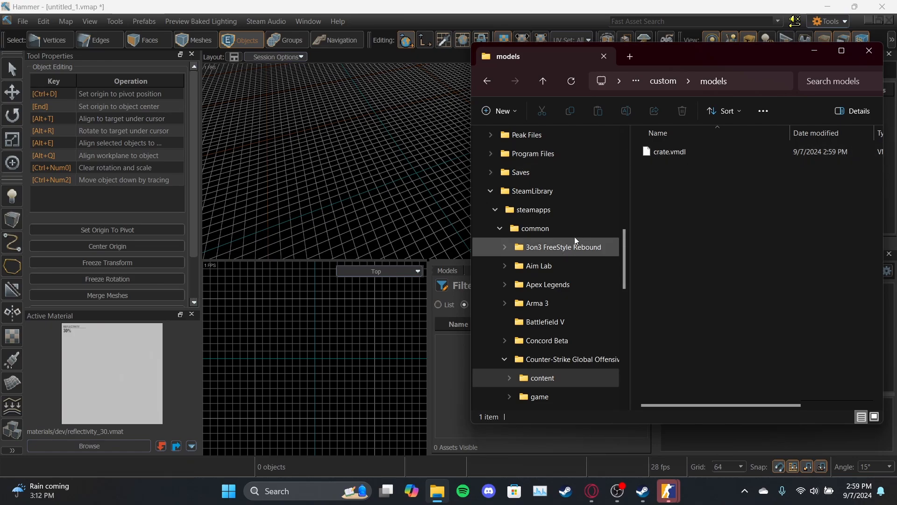
Step: Return to Hammer, filter the model assets for crate, and place crate.vmdl in the 3D viewport
{"action": "key", "text": "alt"}
{"action": "key", "text": "alt+Tab"}
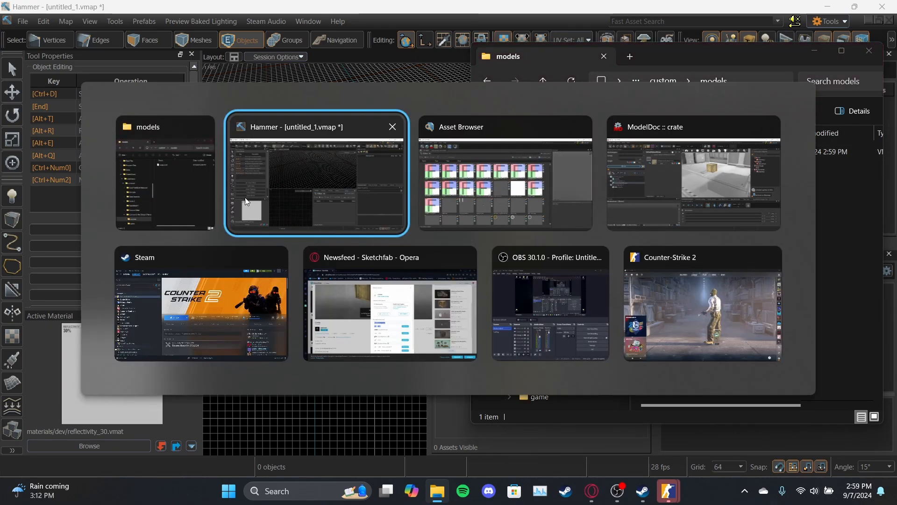
{"action": "left_click", "coordinate": [333, 185]}
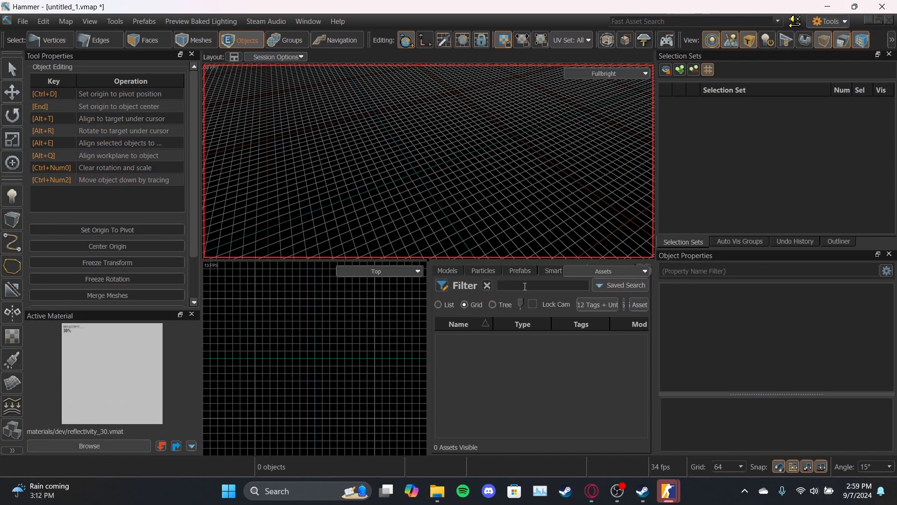
{"action": "left_click", "coordinate": [450, 271]}
{"action": "left_click_drag", "start_coordinate": [515, 285], "coordinate": [444, 272]}
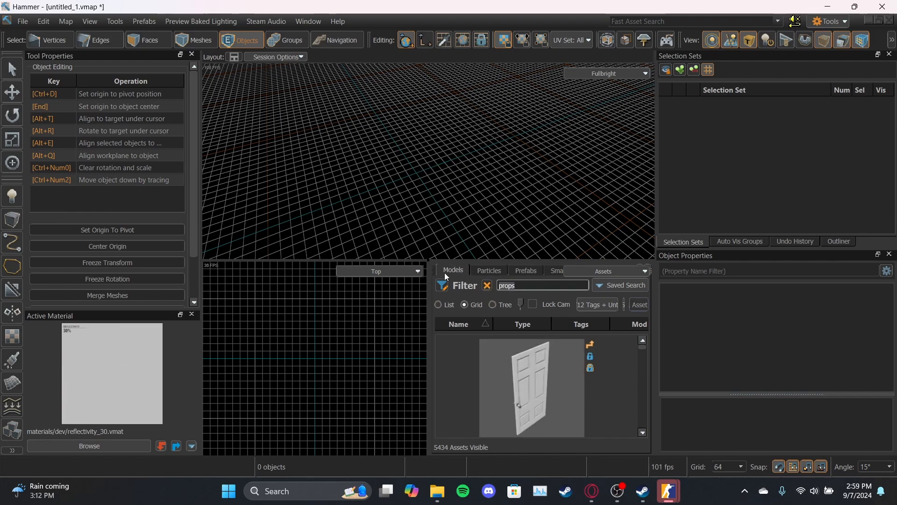
{"action": "type", "text": "crate"}
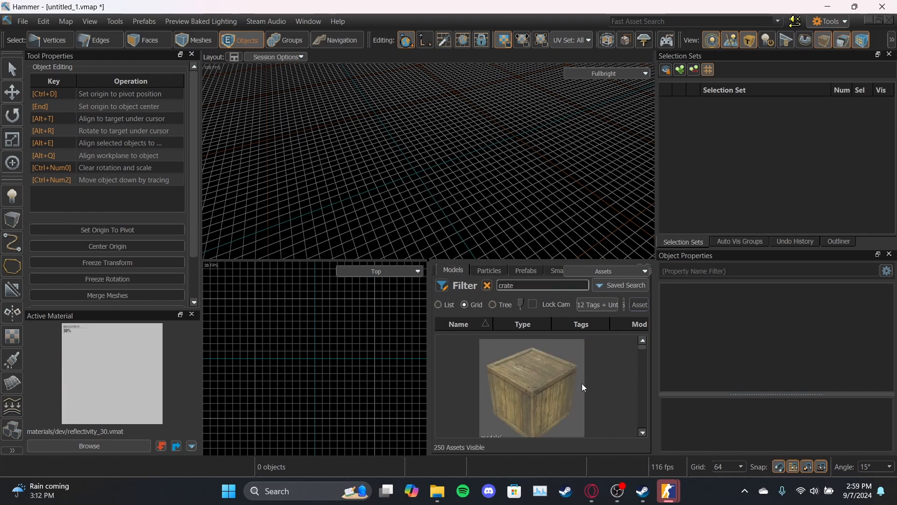
{"action": "left_click", "coordinate": [643, 431]}
{"action": "left_click_drag", "start_coordinate": [533, 365], "coordinate": [433, 174]}
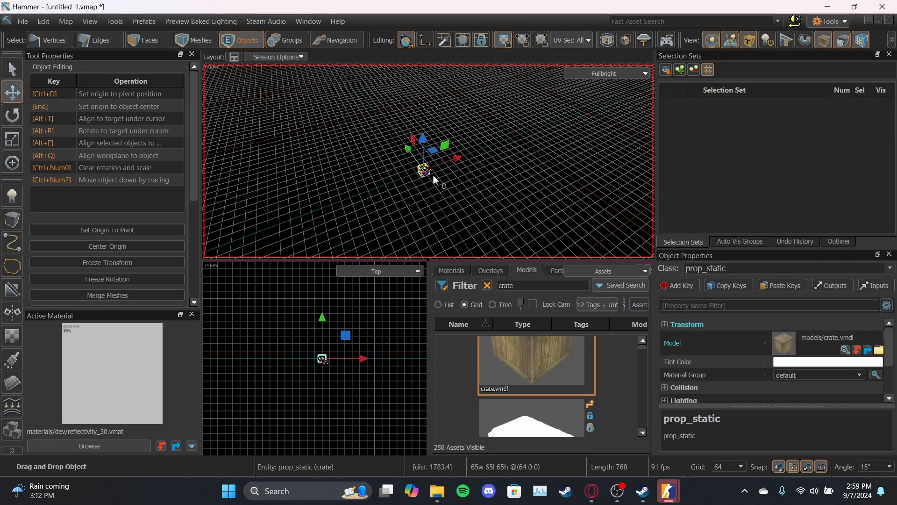
Step: Scale the placed crate up uniformly to about 172 units and stretch it along the red axis to 512 units
{"action": "key", "text": "w"}
{"action": "right_click_drag", "start_coordinate": [433, 176], "coordinate": [428, 162]}
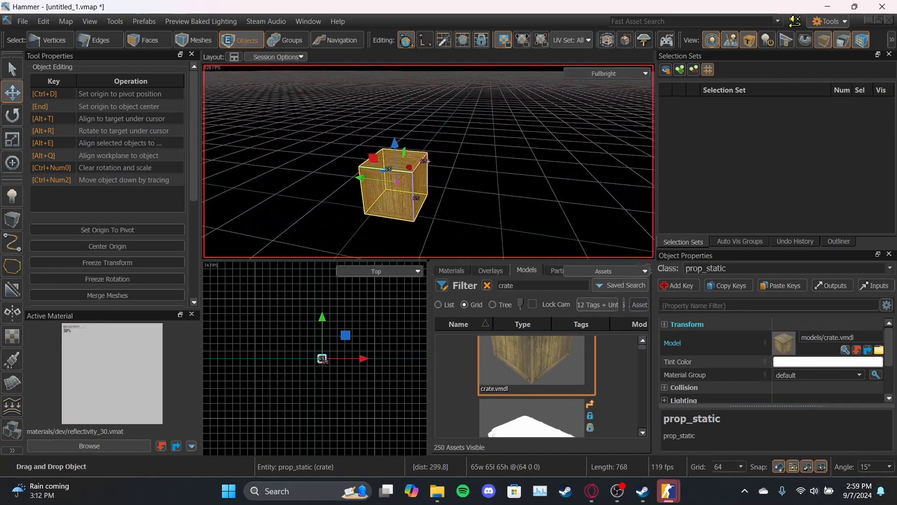
{"action": "key", "text": "e"}
{"action": "left_click_drag", "start_coordinate": [397, 183], "coordinate": [475, 153]}
{"action": "key", "text": "s"}
{"action": "key", "text": "d"}
{"action": "right_click_drag", "start_coordinate": [475, 153], "coordinate": [428, 162]}
{"action": "left_click_drag", "start_coordinate": [504, 184], "coordinate": [551, 171]}
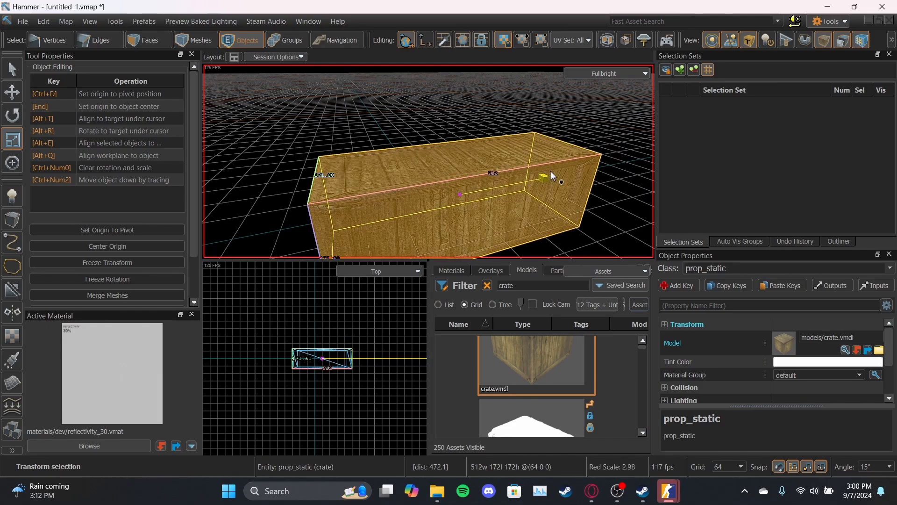
Step: Switch to the Rotate tool for the stretched crate and view it from another side
{"action": "left_click", "coordinate": [408, 133]}
{"action": "key", "text": "a"}
{"action": "right_click_drag", "start_coordinate": [408, 134], "coordinate": [429, 161]}
{"action": "key", "text": "r"}
{"action": "key", "text": "a"}
{"action": "left_click", "coordinate": [475, 167]}
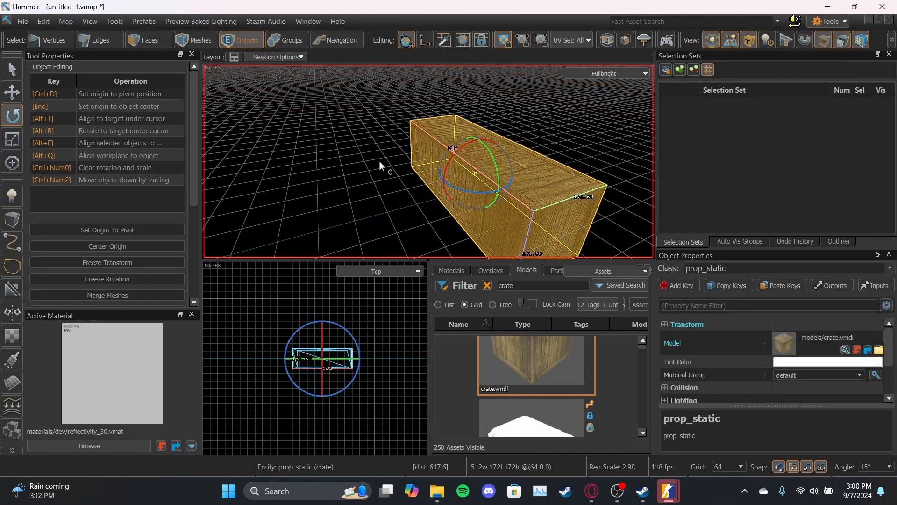
Step: Move the stretched crate up 128 units and deselect it
{"action": "left_click", "coordinate": [20, 98]}
{"action": "left_click_drag", "start_coordinate": [478, 167], "coordinate": [485, 136]}
{"action": "left_click", "coordinate": [330, 119]}
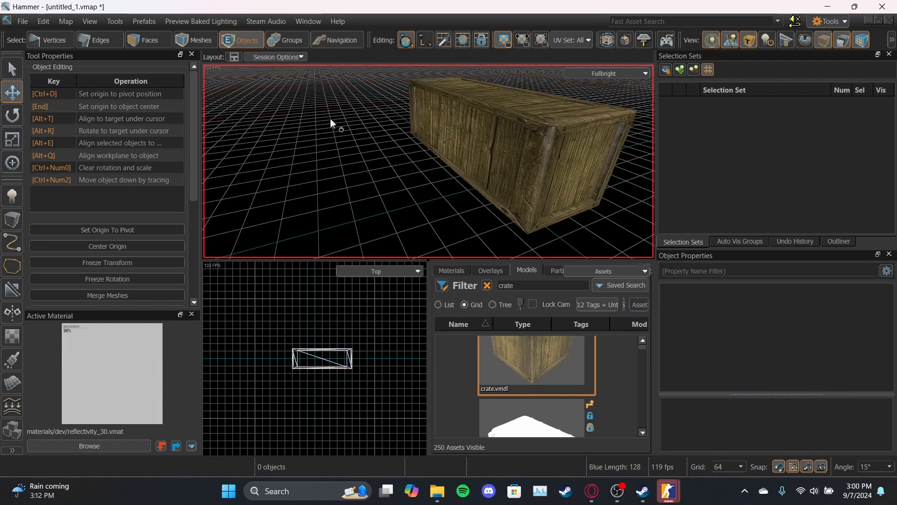
Step: Select the stretched crate and scale it down along the red axis to a width of 128 units
{"action": "key", "text": "a"}
{"action": "right_click_drag", "start_coordinate": [330, 119], "coordinate": [429, 161]}
{"action": "key", "text": "s"}
{"action": "left_click", "coordinate": [377, 148]}
{"action": "right_click_drag", "start_coordinate": [377, 149], "coordinate": [428, 161]}
{"action": "key", "text": "s"}
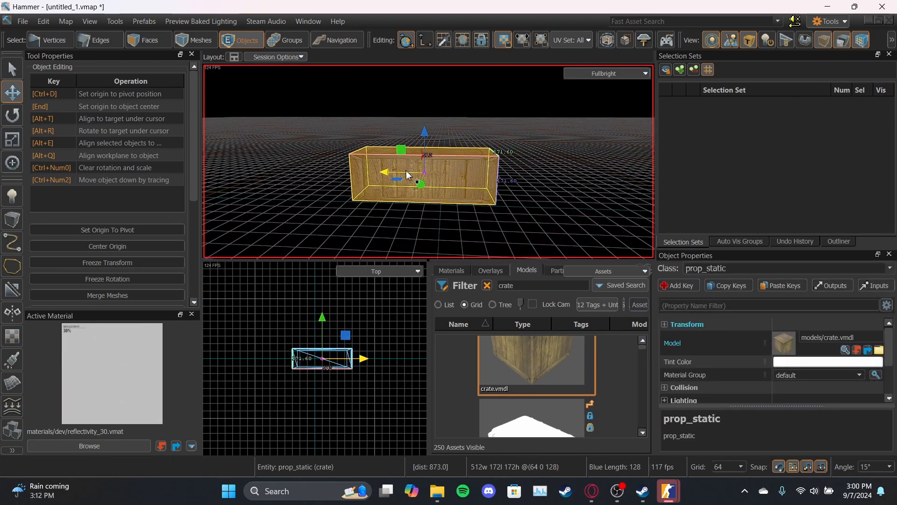
{"action": "key", "text": "r"}
{"action": "left_click_drag", "start_coordinate": [408, 175], "coordinate": [424, 162]}
{"action": "key", "text": "w"}
{"action": "key", "text": "d"}
{"action": "right_click_drag", "start_coordinate": [424, 162], "coordinate": [429, 161]}
{"action": "key", "text": "d"}
{"action": "key", "text": "s"}
{"action": "left_click_drag", "start_coordinate": [456, 148], "coordinate": [443, 150]}
{"action": "key", "text": "w"}
Step: Scale the crate down along the blue axis to a height of 128 units
{"action": "right_click_drag", "start_coordinate": [443, 151], "coordinate": [398, 162]}
{"action": "key", "text": "a"}
{"action": "left_click_drag", "start_coordinate": [397, 167], "coordinate": [397, 182]}
Step: Scale the crate down along the green axis to a length of 128 units, making it a cube
{"action": "right_click_drag", "start_coordinate": [398, 182], "coordinate": [428, 161]}
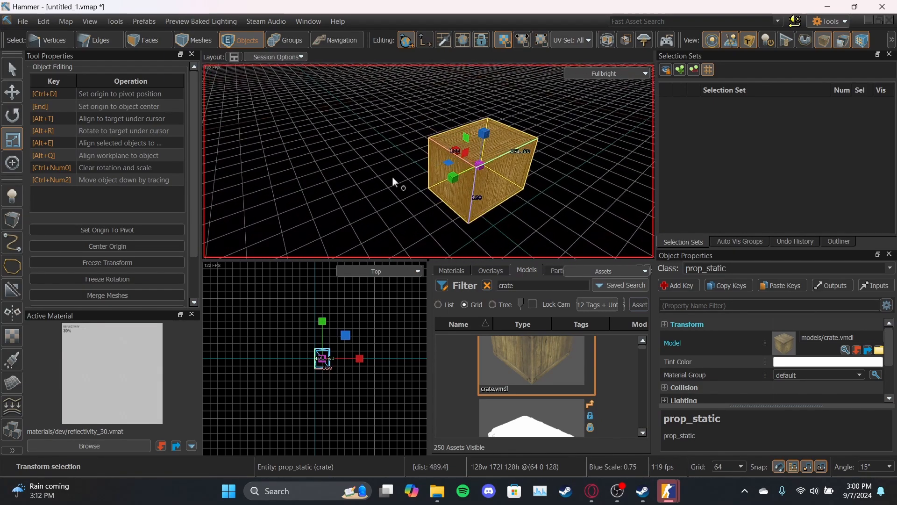
{"action": "left_click_drag", "start_coordinate": [461, 180], "coordinate": [469, 175]}
{"action": "key", "text": "d"}
{"action": "right_click_drag", "start_coordinate": [495, 172], "coordinate": [429, 161]}
{"action": "left_click_drag", "start_coordinate": [312, 180], "coordinate": [322, 178]}
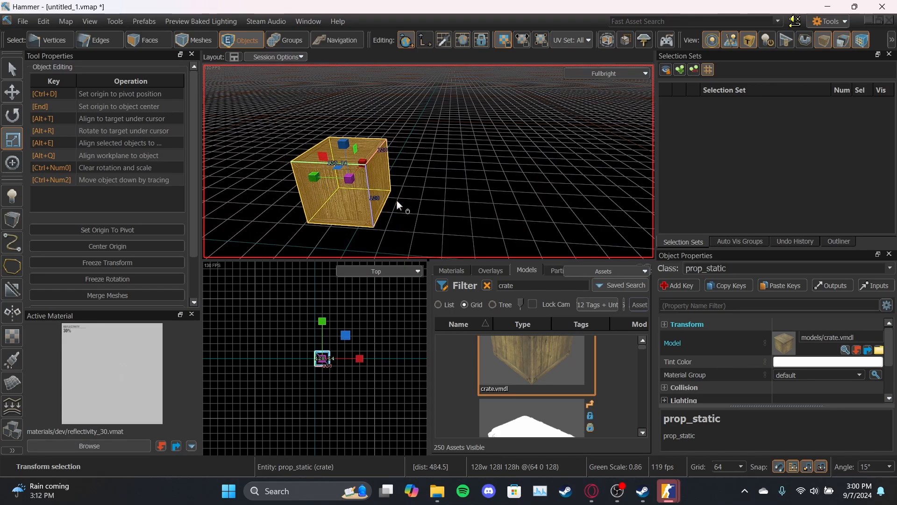
Step: Deselect the crate and examine its proportions and texture from several sides in the 3D view
{"action": "right_click_drag", "start_coordinate": [397, 199], "coordinate": [422, 170]}
{"action": "key", "text": "a"}
{"action": "key", "text": "a"}
{"action": "right_click_drag", "start_coordinate": [335, 135], "coordinate": [428, 161]}
{"action": "left_click", "coordinate": [305, 141]}
{"action": "key", "text": "s"}
{"action": "key", "text": "w"}
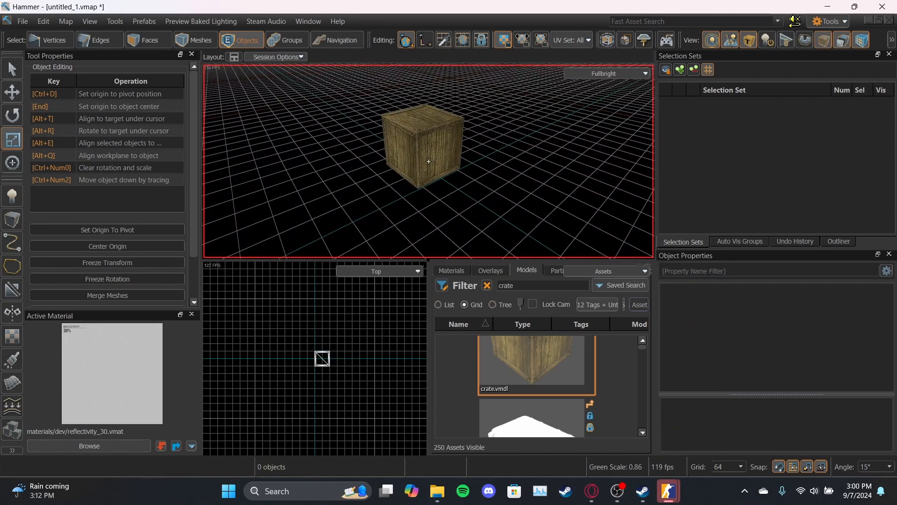
{"action": "key", "text": "d"}
{"action": "right_click_drag", "start_coordinate": [358, 150], "coordinate": [358, 151]}
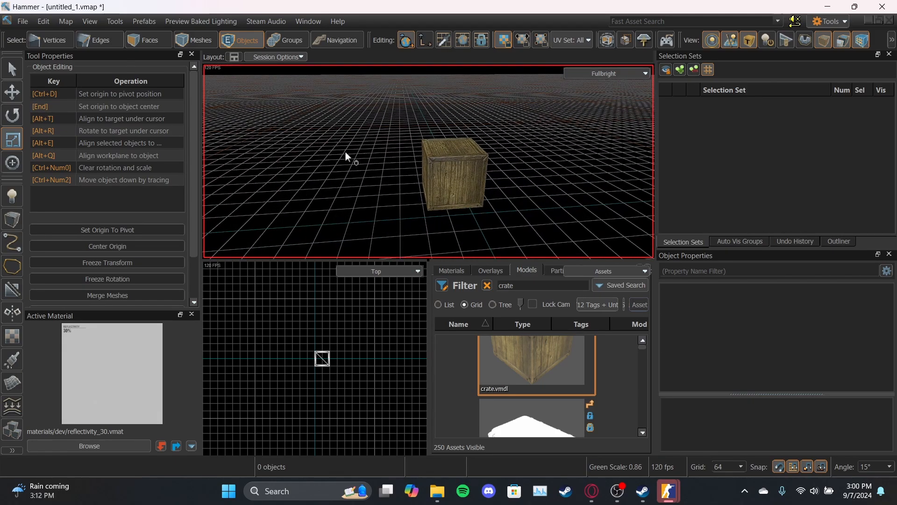
Step: Select the cube-shaped crate again and move it down 128 units along the blue axis
{"action": "left_click", "coordinate": [426, 162]}
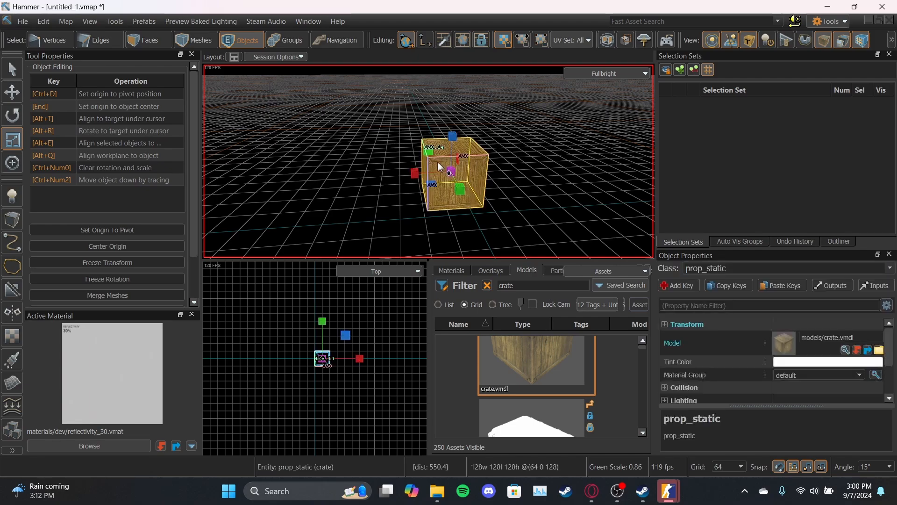
{"action": "left_click", "coordinate": [16, 94]}
{"action": "right_click_drag", "start_coordinate": [429, 162], "coordinate": [432, 195]}
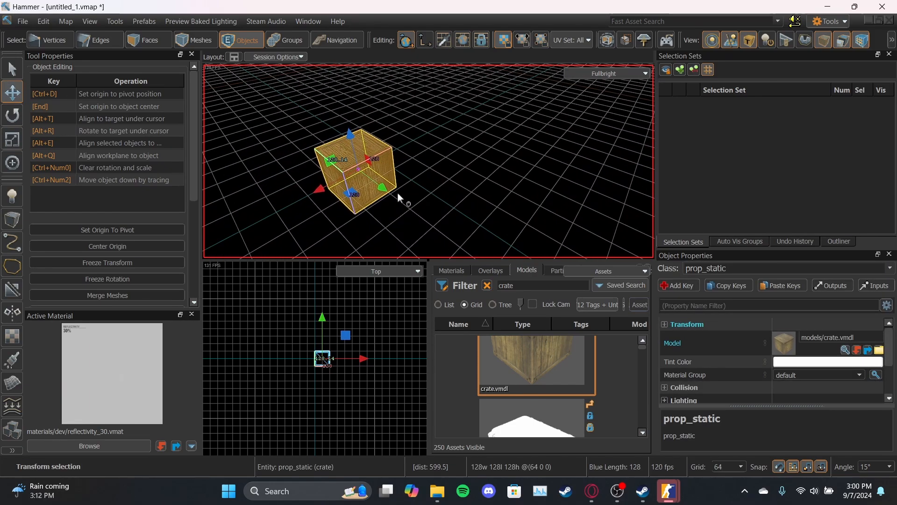